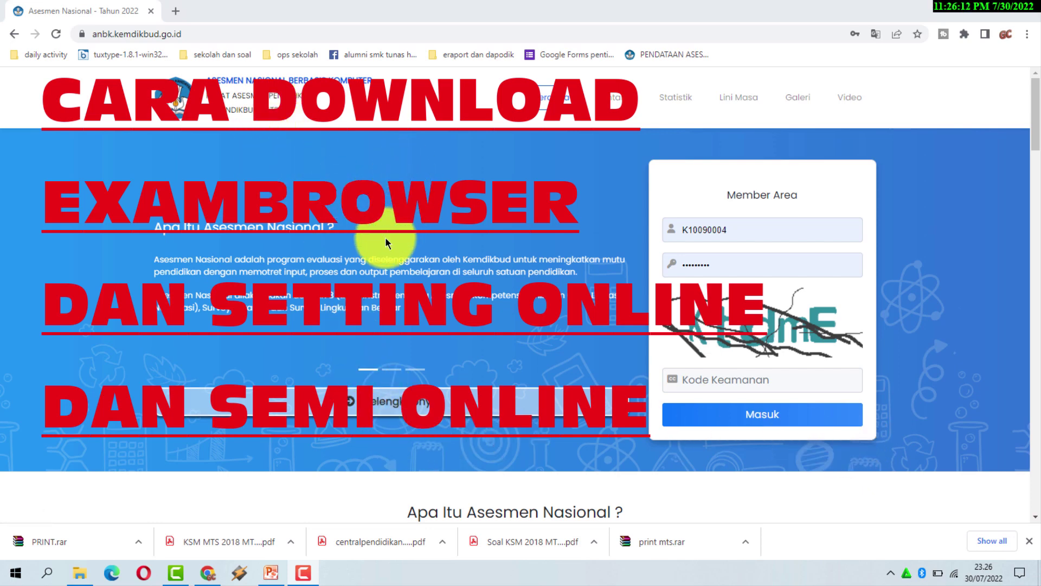
Sign in to the ANBK portal with the saved login and the on-screen security code.
click(756, 234)
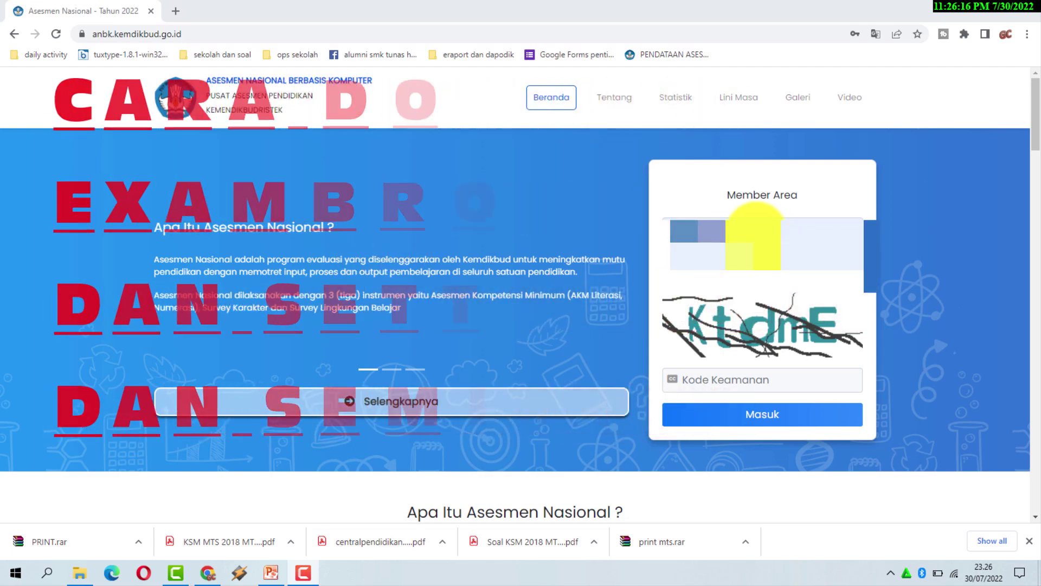
click(759, 234)
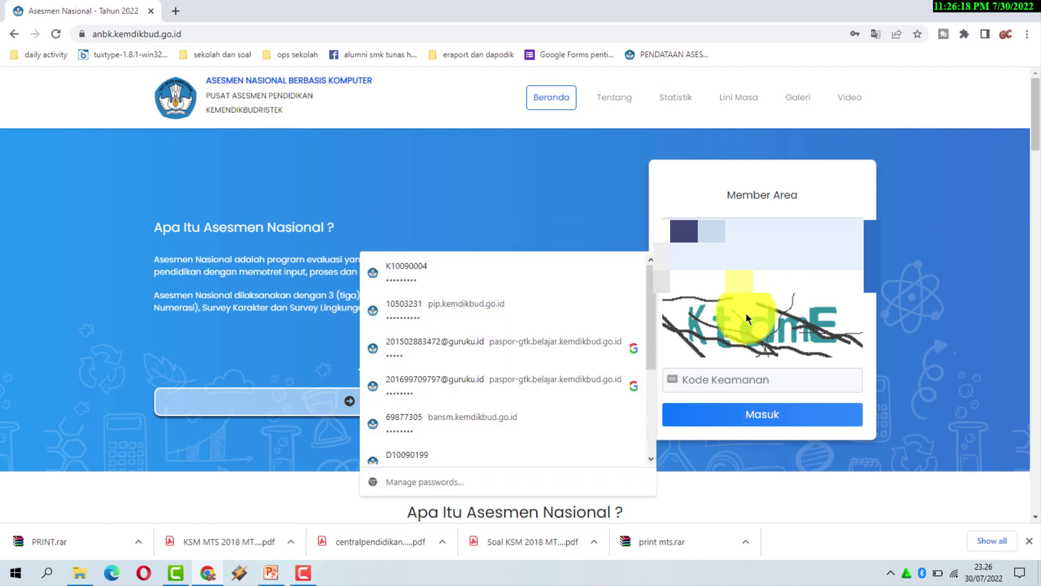
click(733, 378)
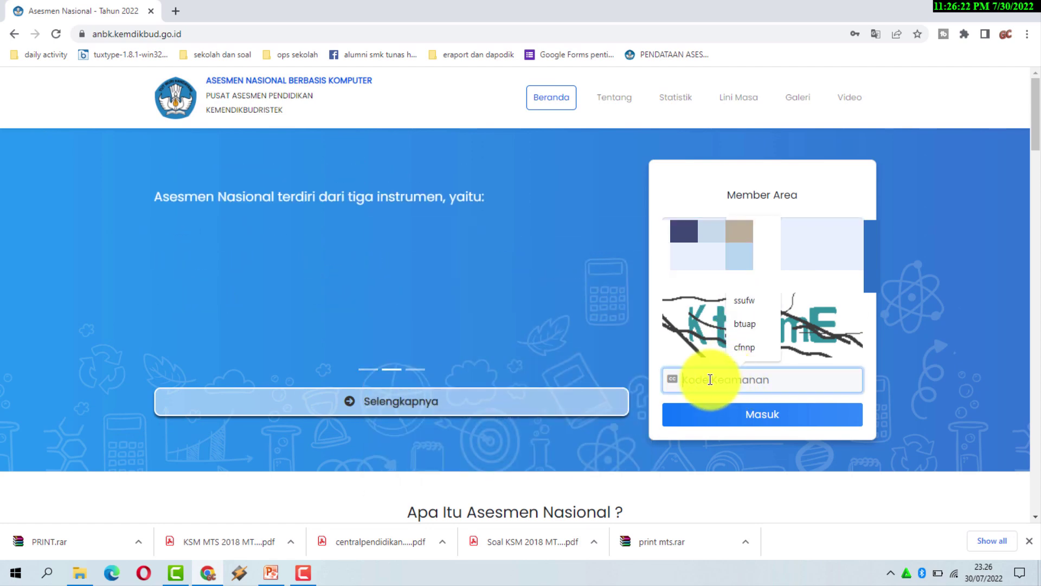
text(k)
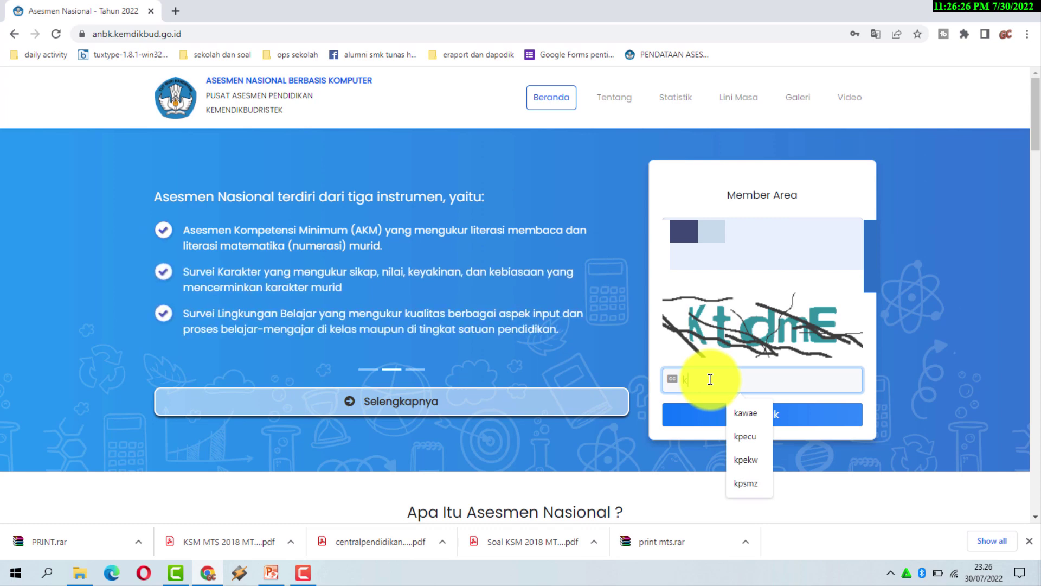
text(td)
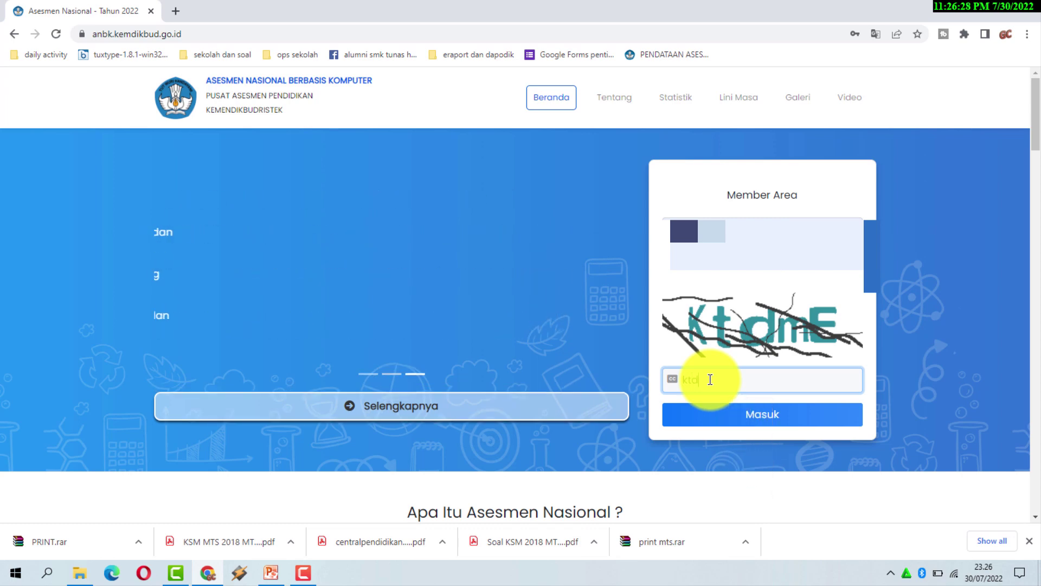
text(me)
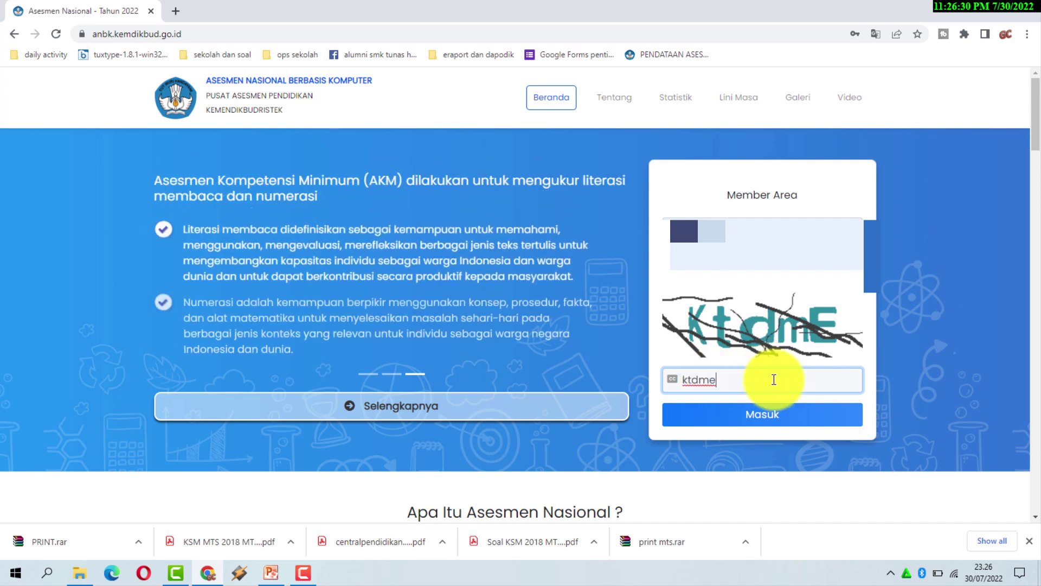
click(779, 414)
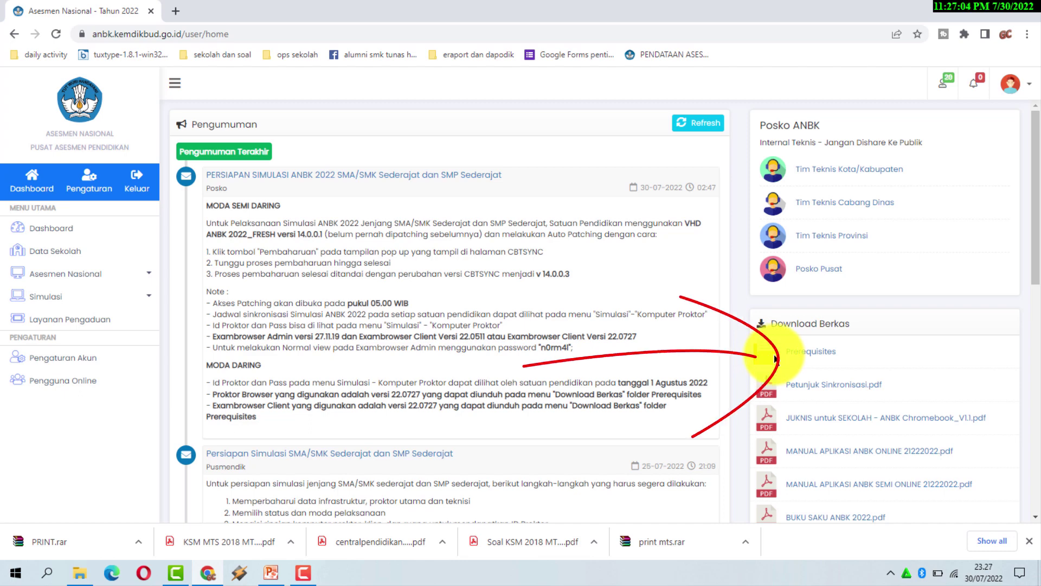
Reload the dashboard and expand Prerequisites under Download Berkas to get the 64-bit Exambrowser archive.
scroll(857, 353, down, 5)
scroll(829, 320, up, 3)
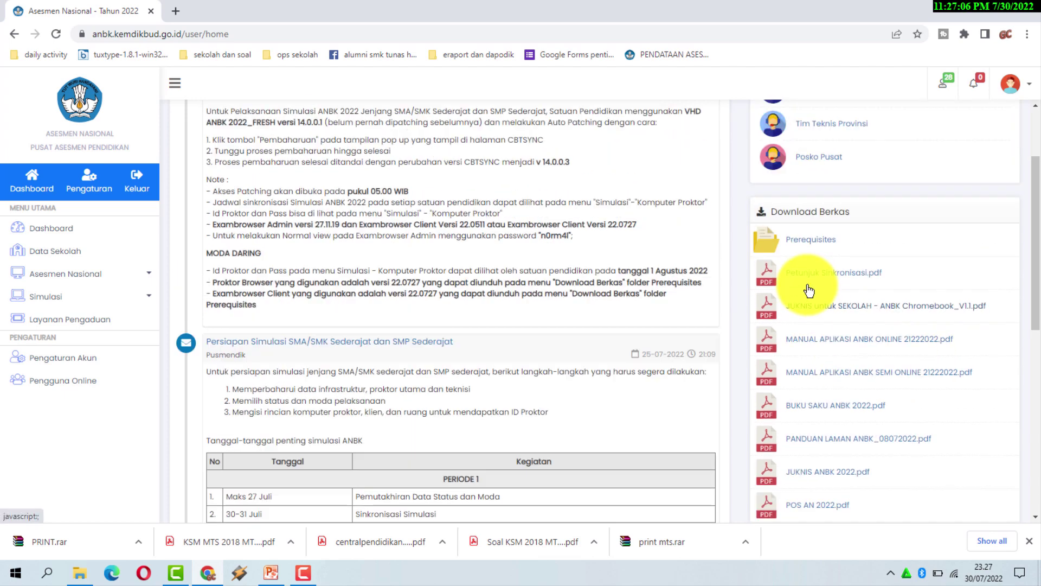
scroll(792, 287, up, 1)
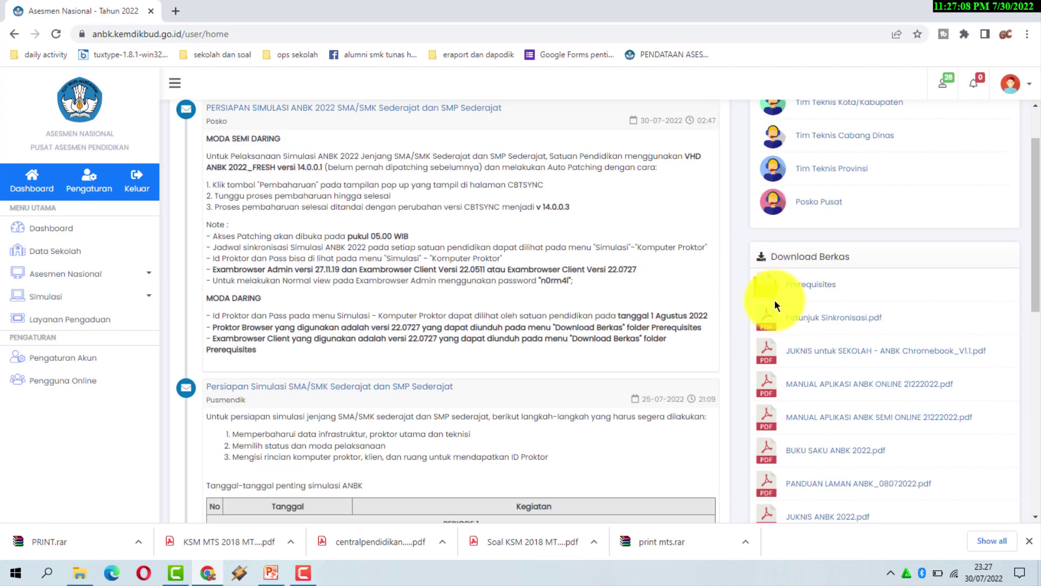
scroll(774, 299, down, 2)
scroll(778, 308, up, 1)
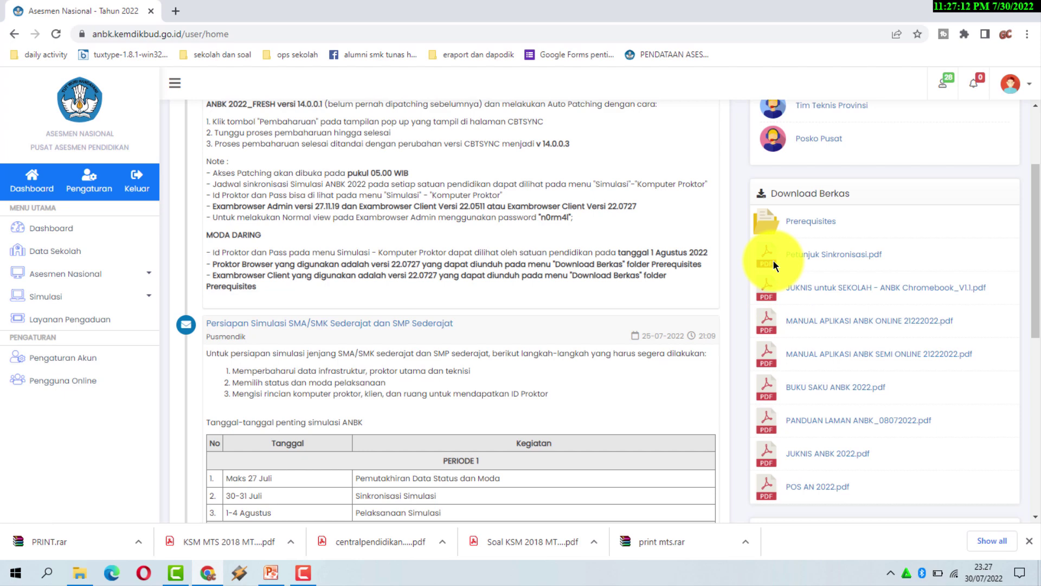
scroll(776, 304, up, 2)
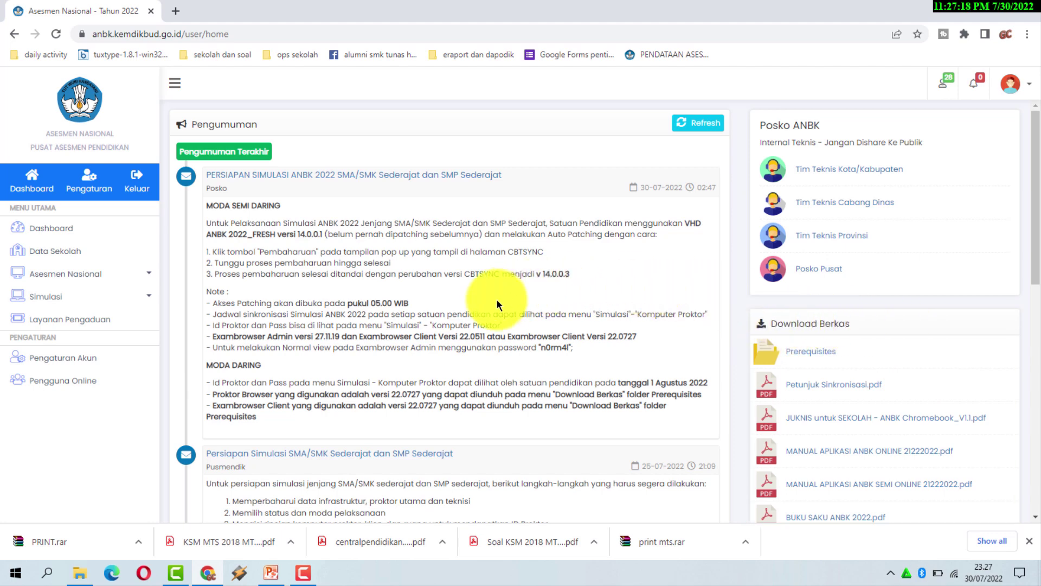
click(54, 228)
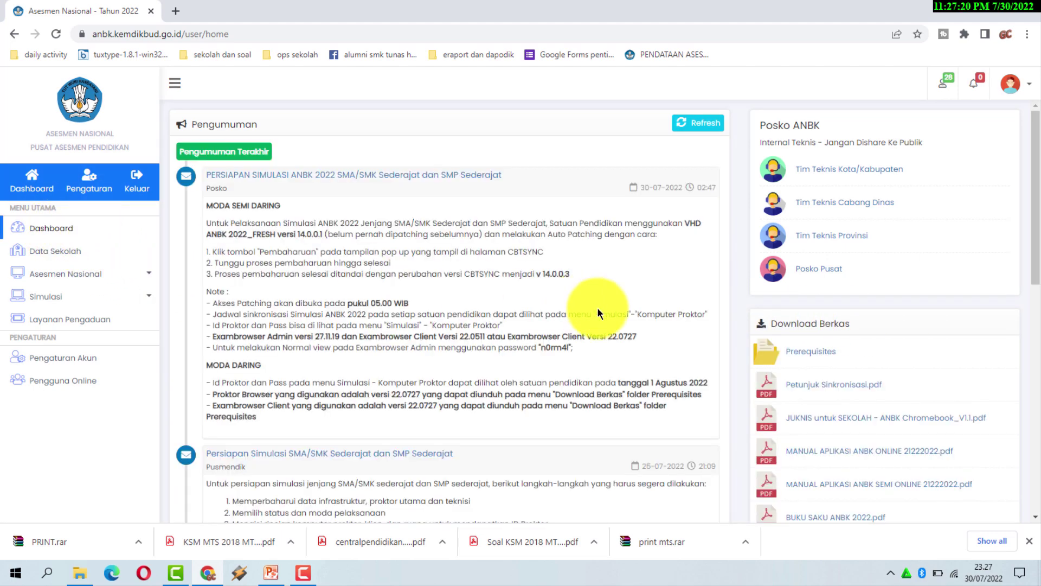
click(811, 357)
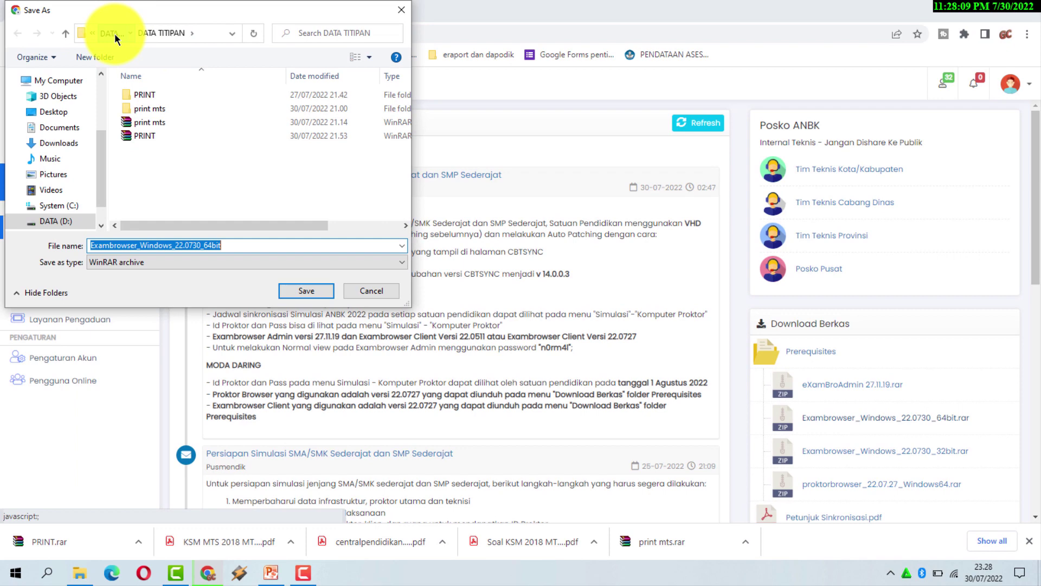
Save Exambrowser_Windows_22.0730_64bit.rar into the ANBK 2022 folder on DATA (D:).
click(115, 34)
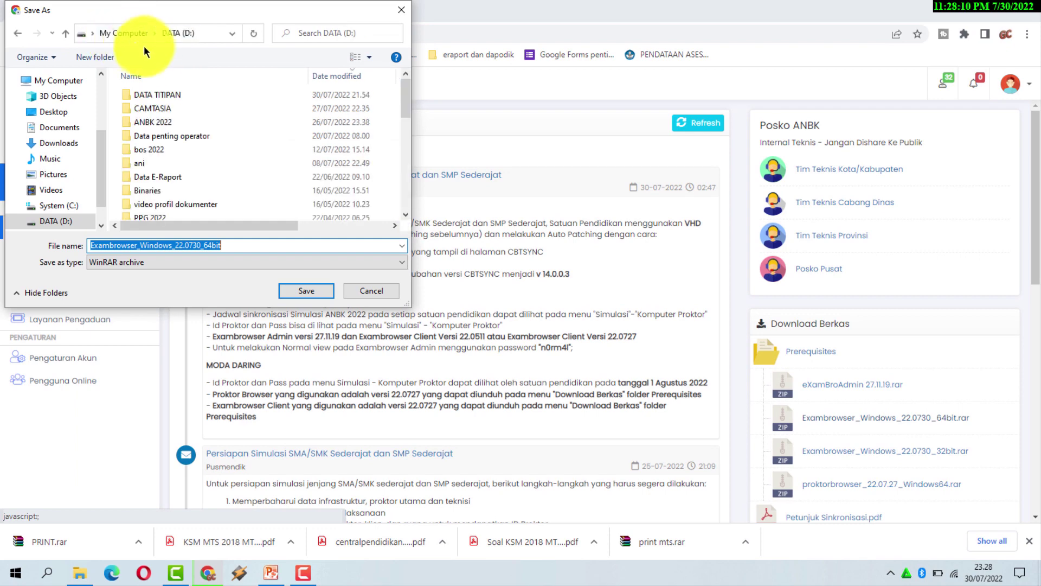
double_click(164, 121)
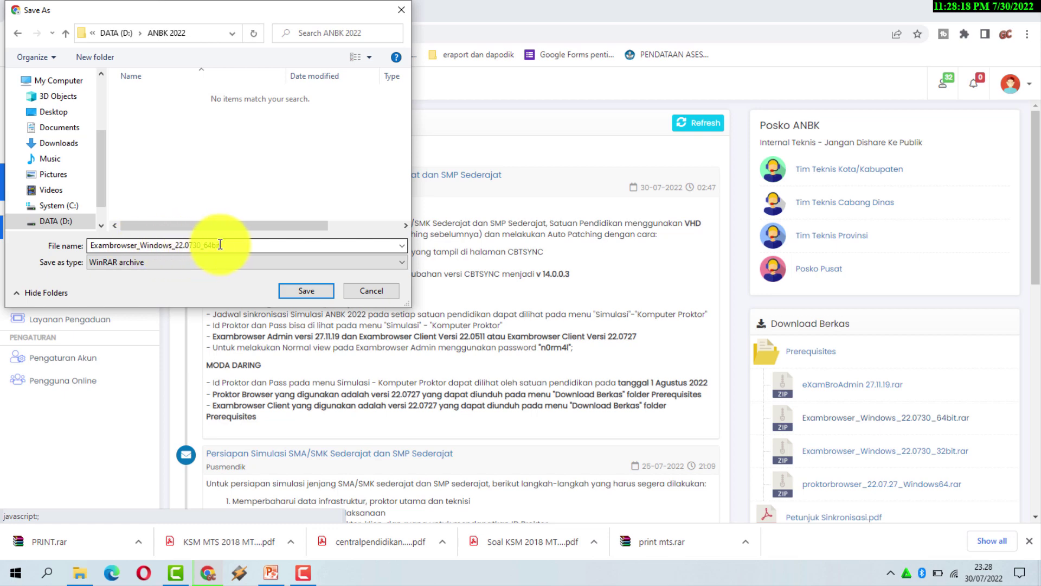
click(307, 291)
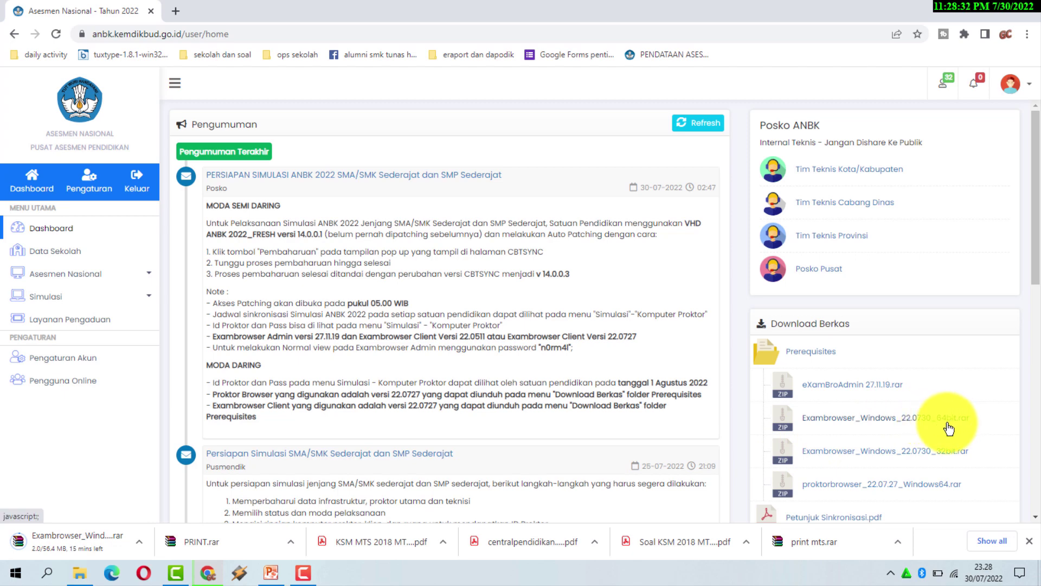
Download Exambrowser_Windows_22.0730_32bit.rar and save it into ANBK 2022.
click(938, 457)
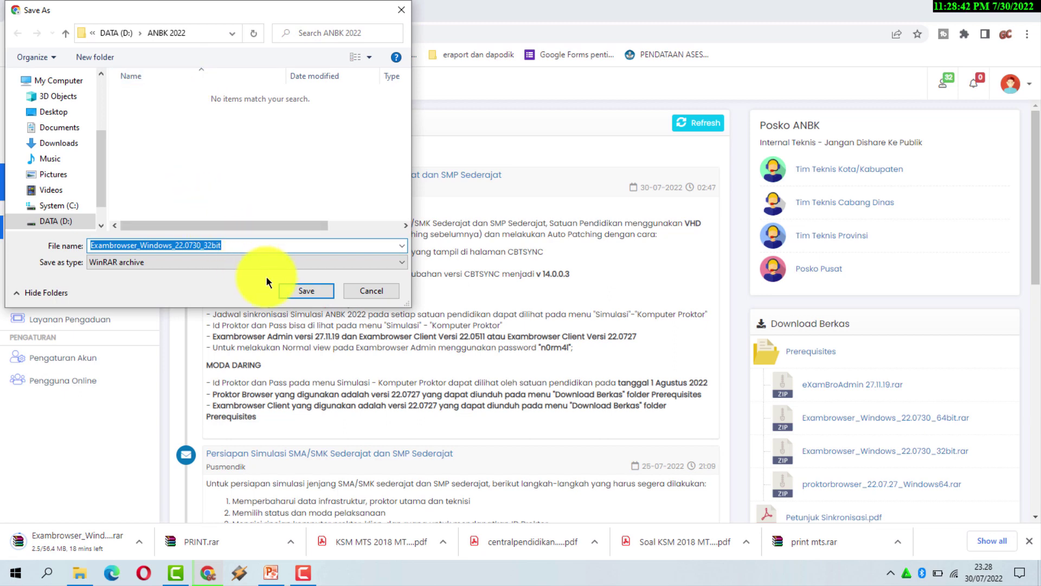
click(314, 287)
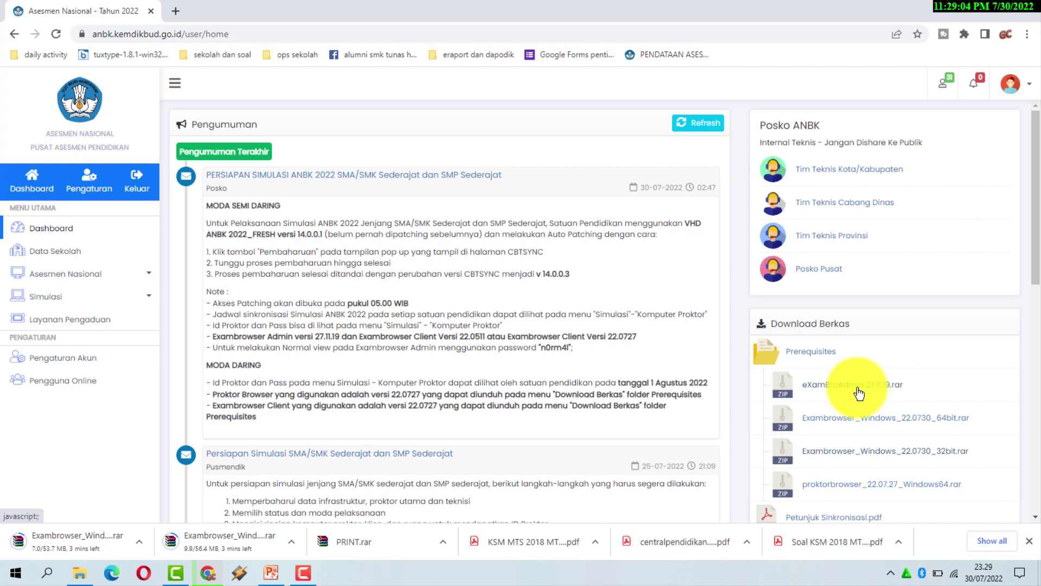
Download eXamBroAdmin 27.11.19.rar into ANBK 2022, then request it again after it fails.
click(858, 391)
click(859, 393)
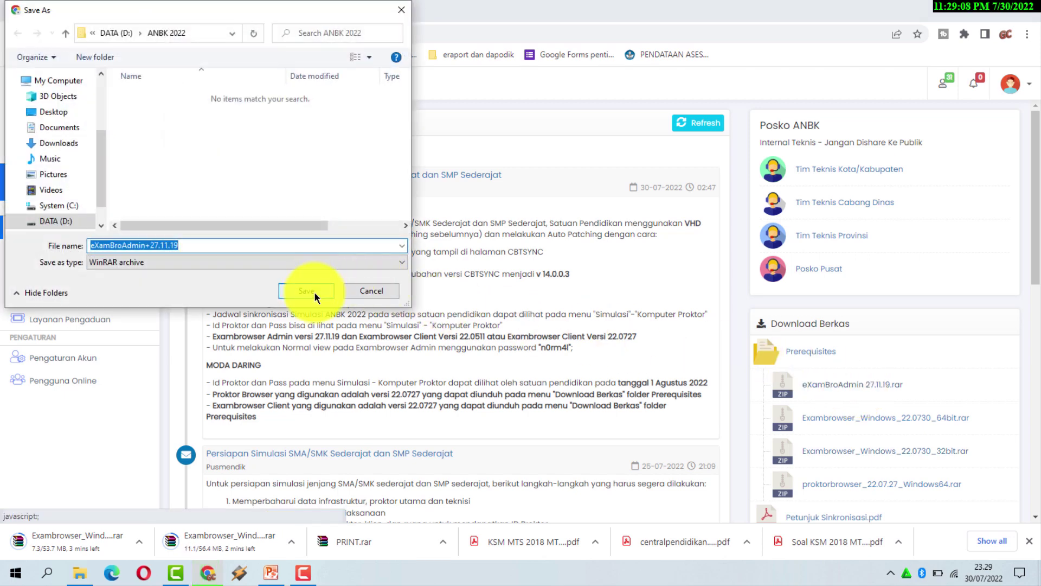
click(314, 291)
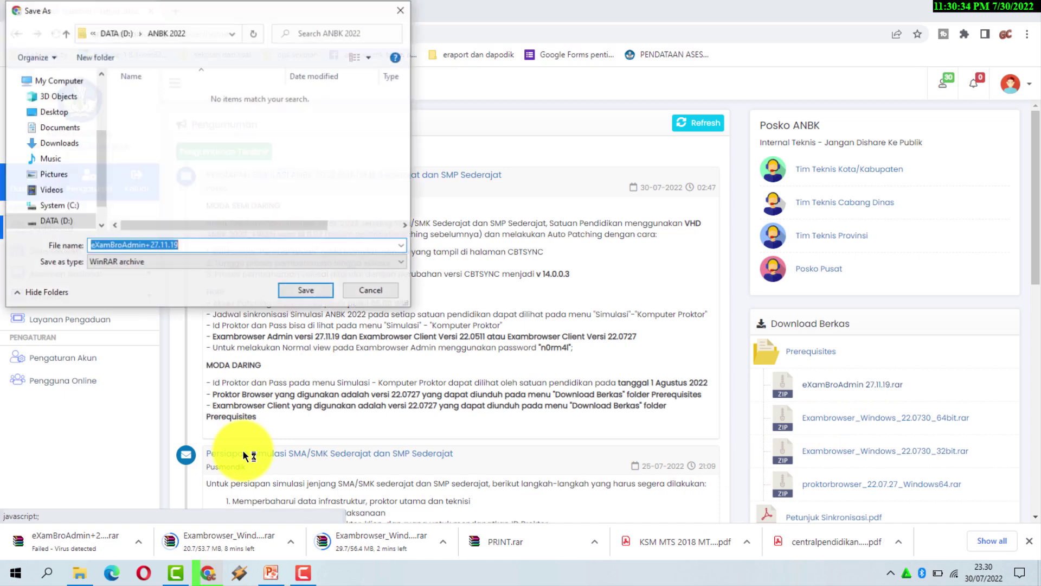
Save the eXamBroAdmin+27.11.19 archive again; Chrome blocks it as virus-detected.
click(295, 290)
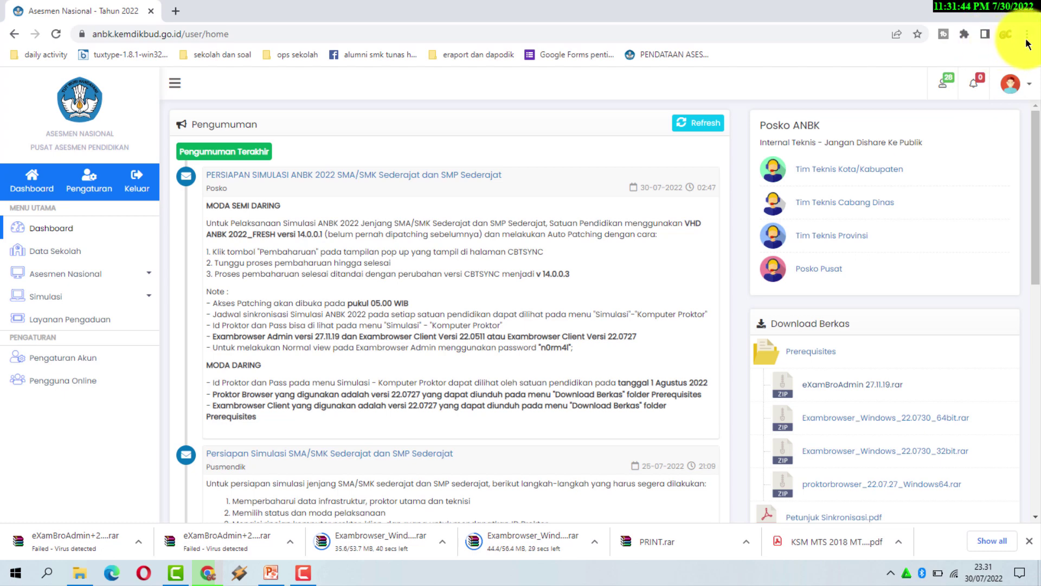
Go to Chrome Settings > Privacy and security and open the Security page.
click(1028, 35)
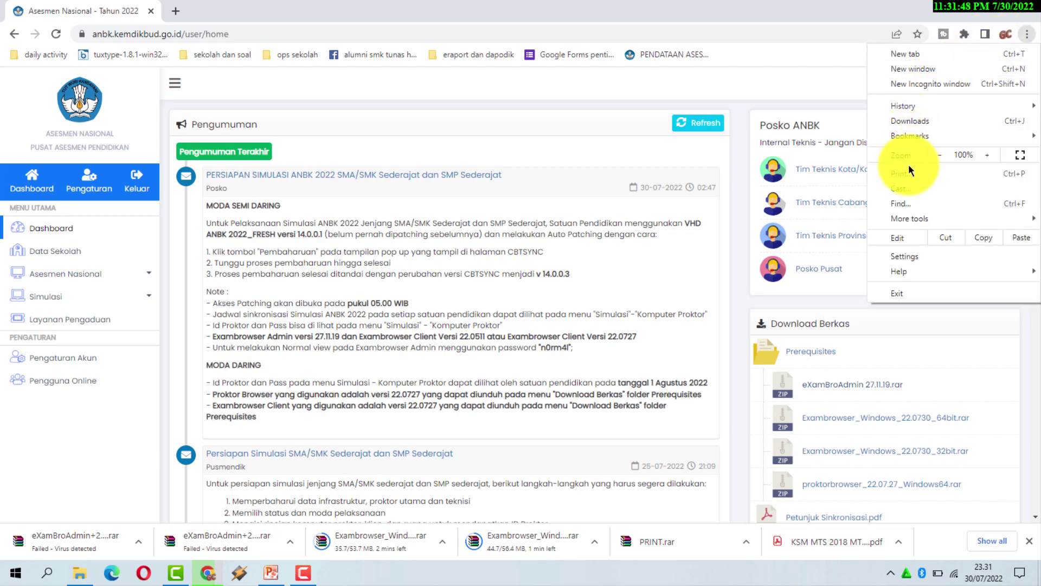
click(911, 256)
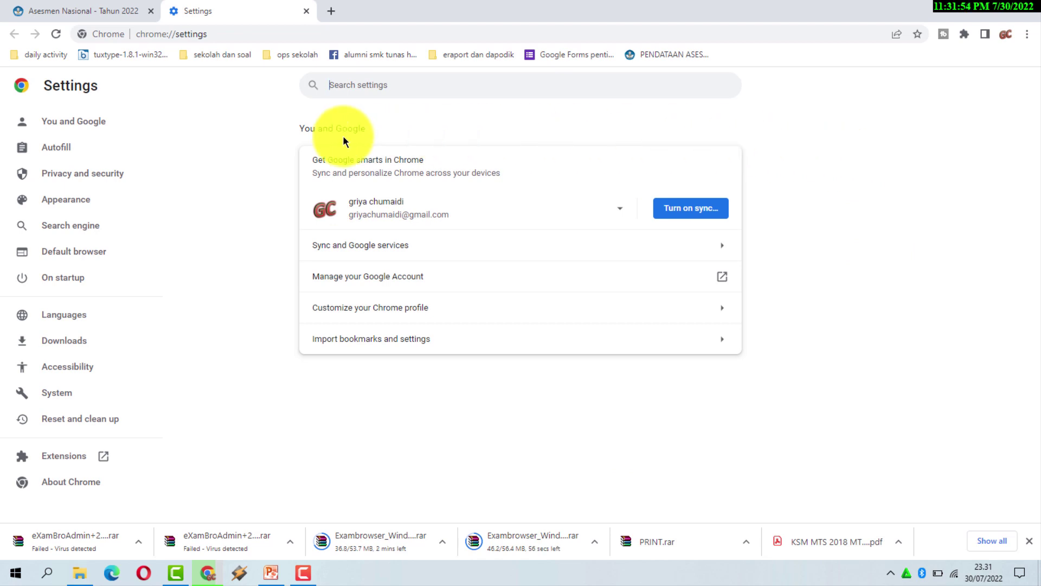
click(77, 182)
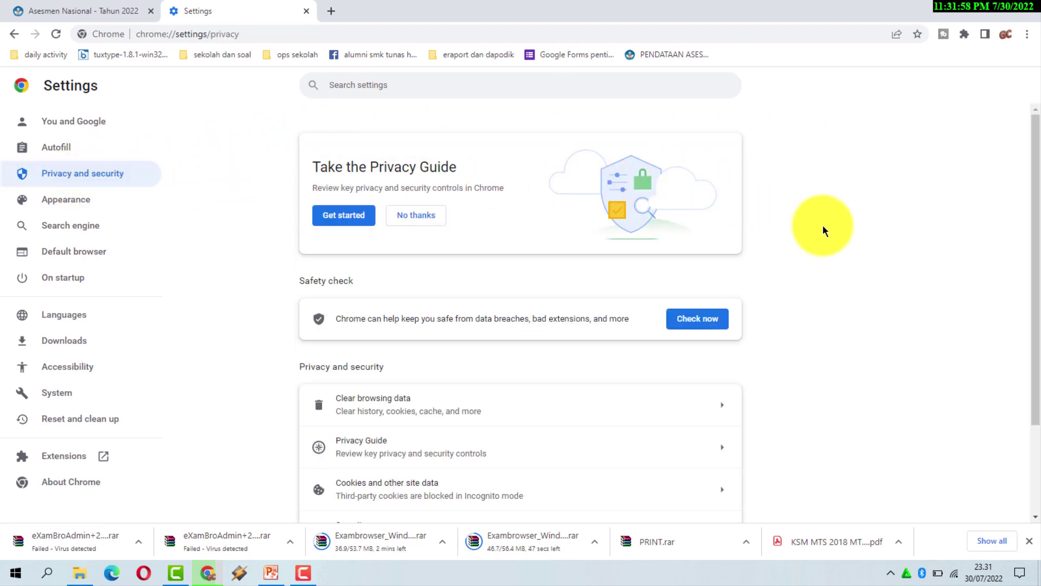
scroll(817, 240, down, 1)
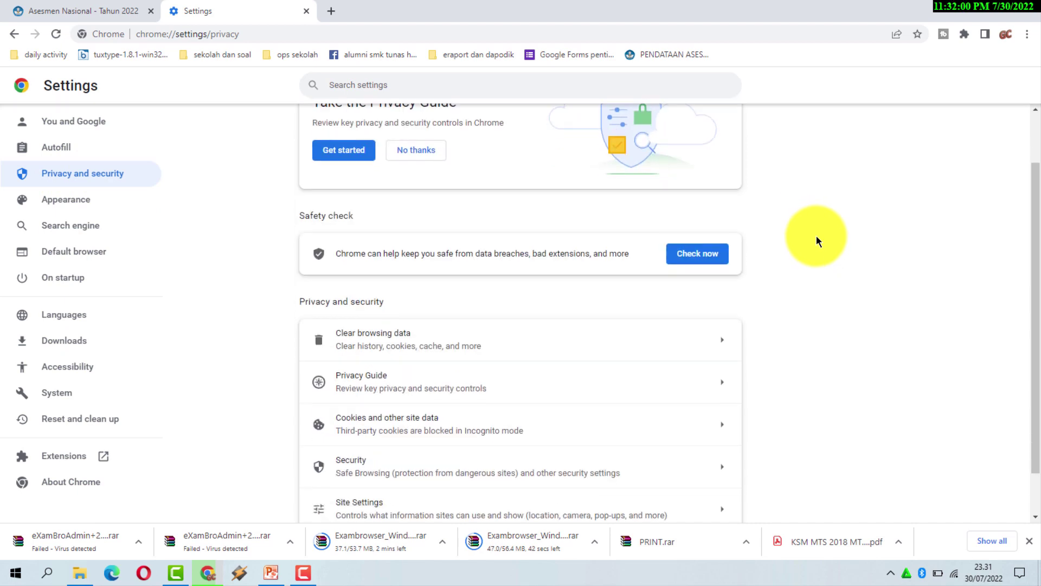
scroll(817, 240, down, 1)
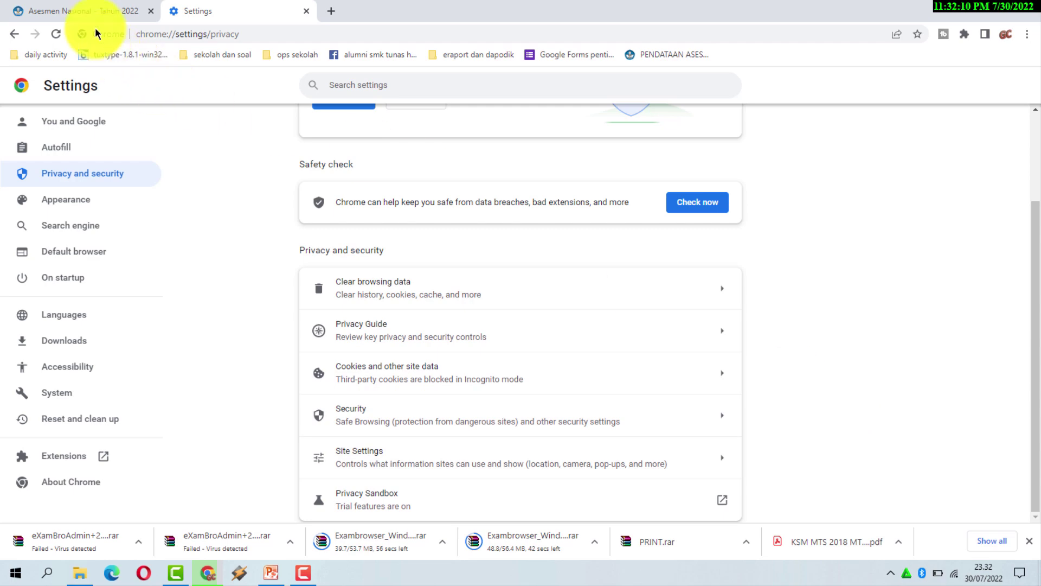
click(83, 10)
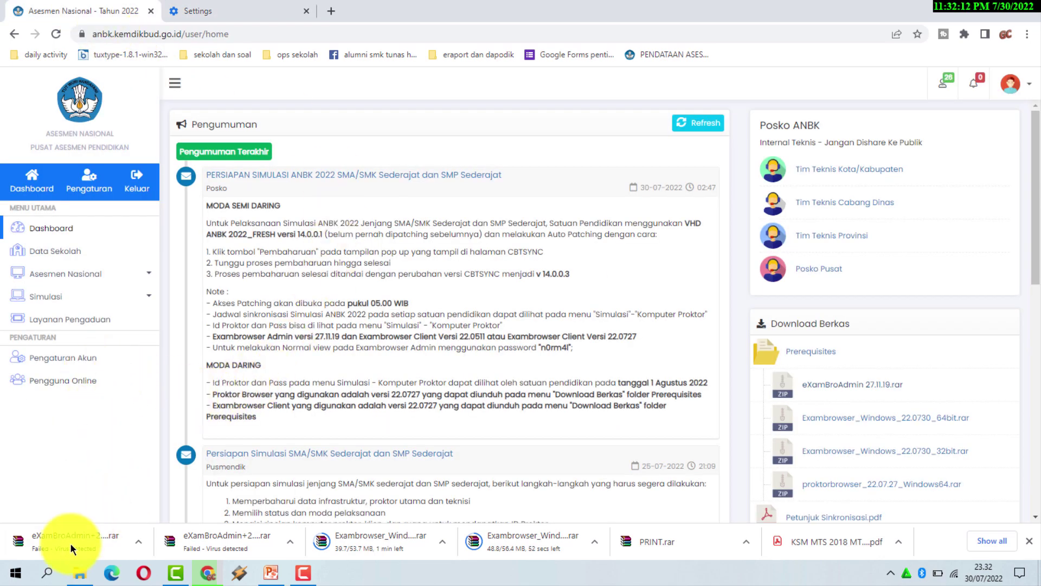
click(223, 10)
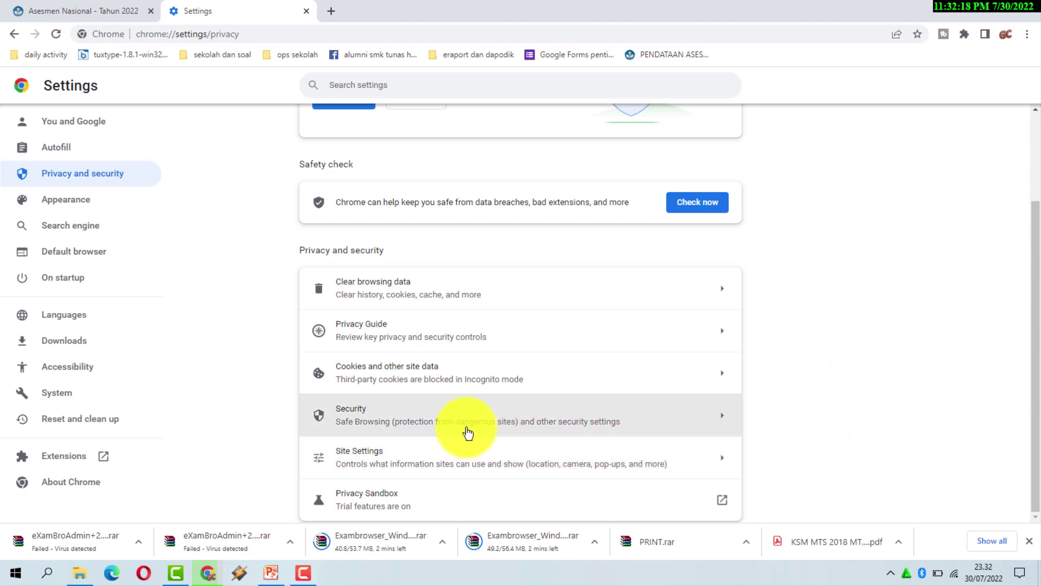
click(426, 422)
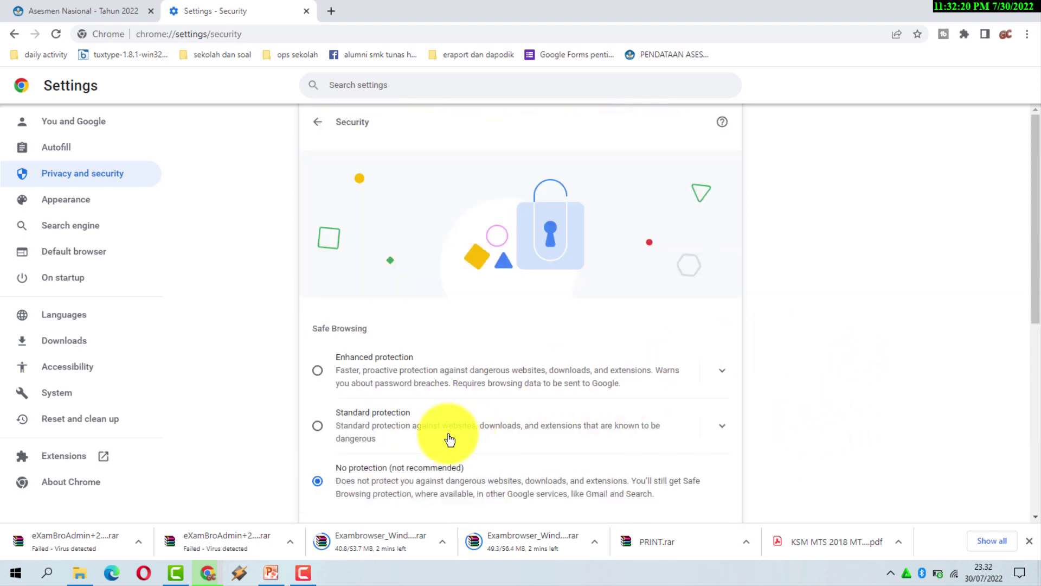
Set Safe Browsing to No protection, confirm Turn off, and return to the ANBK tab.
scroll(449, 437, down, 3)
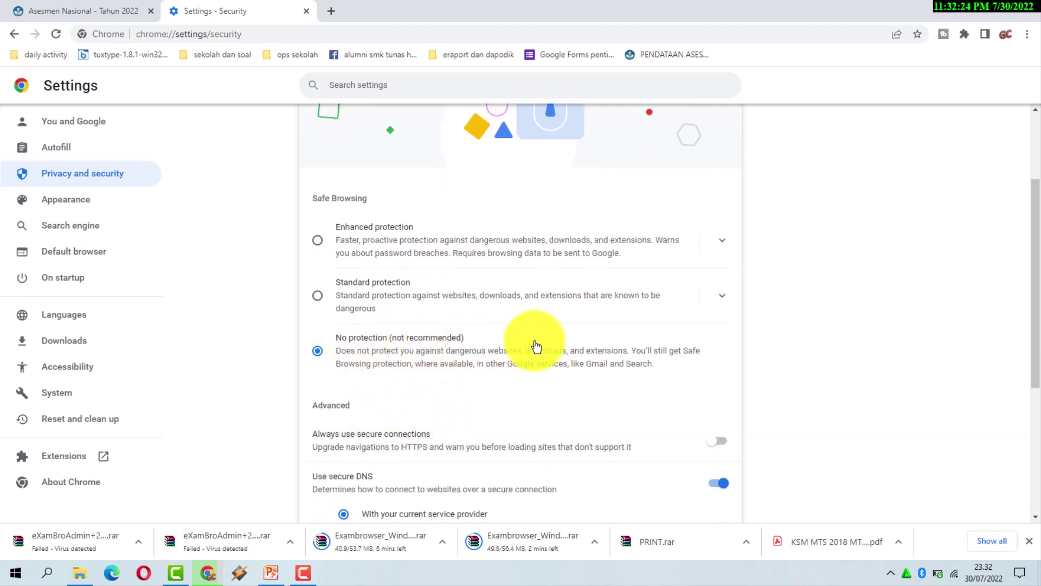
scroll(542, 349, down, 1)
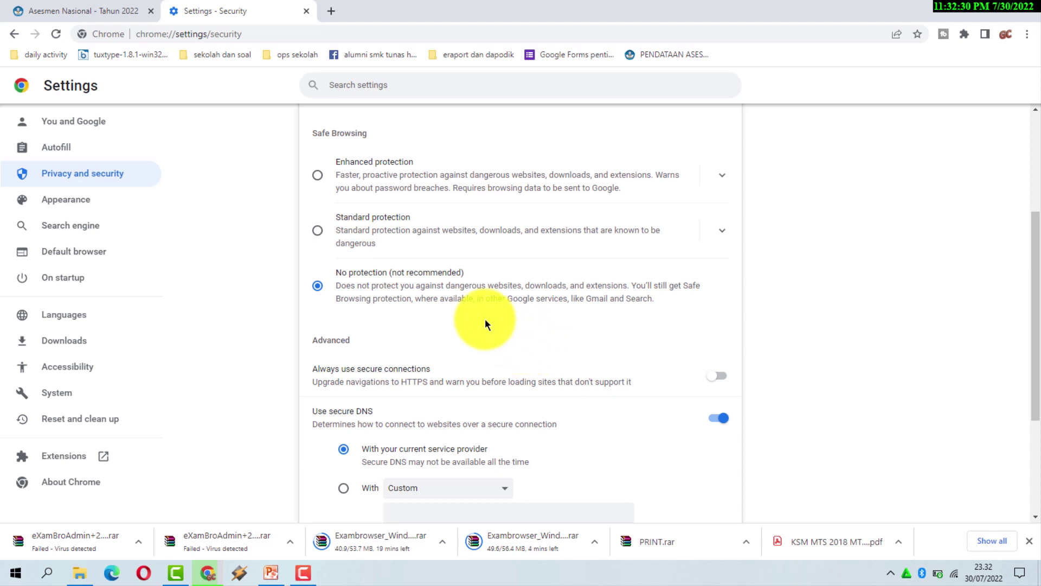
scroll(456, 342, down, 2)
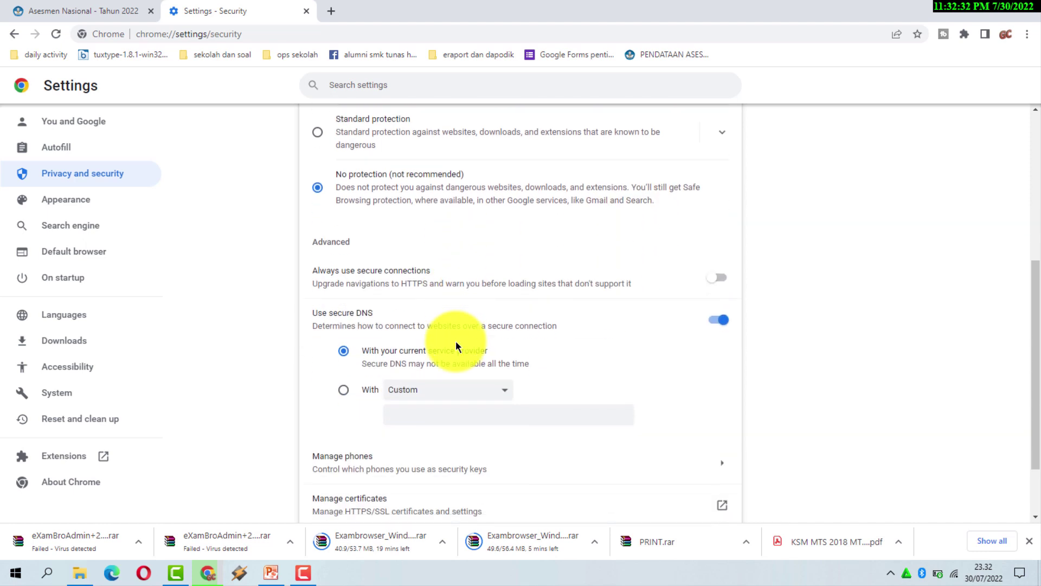
scroll(588, 341, down, 2)
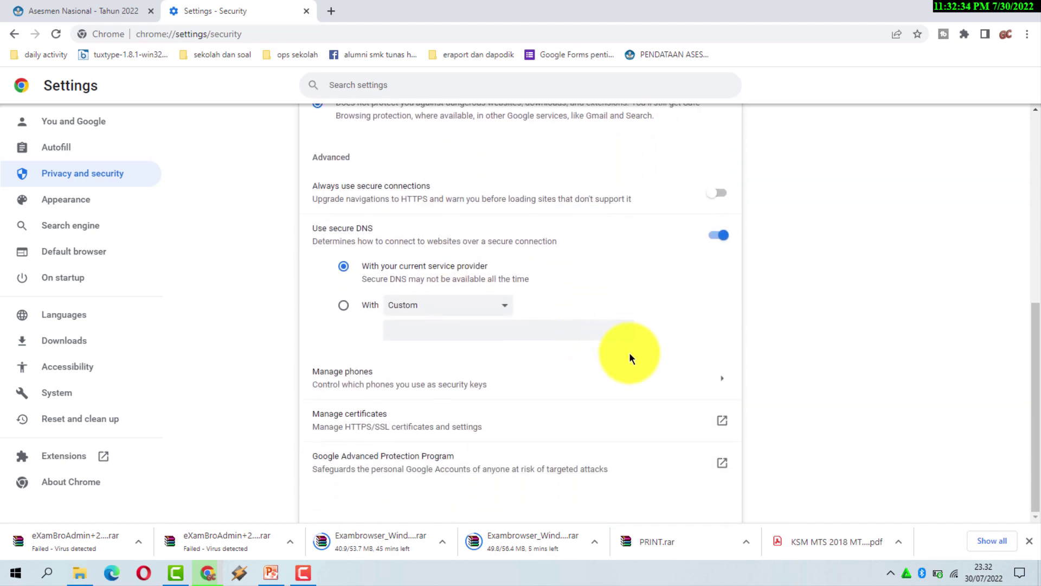
scroll(835, 352, up, 1)
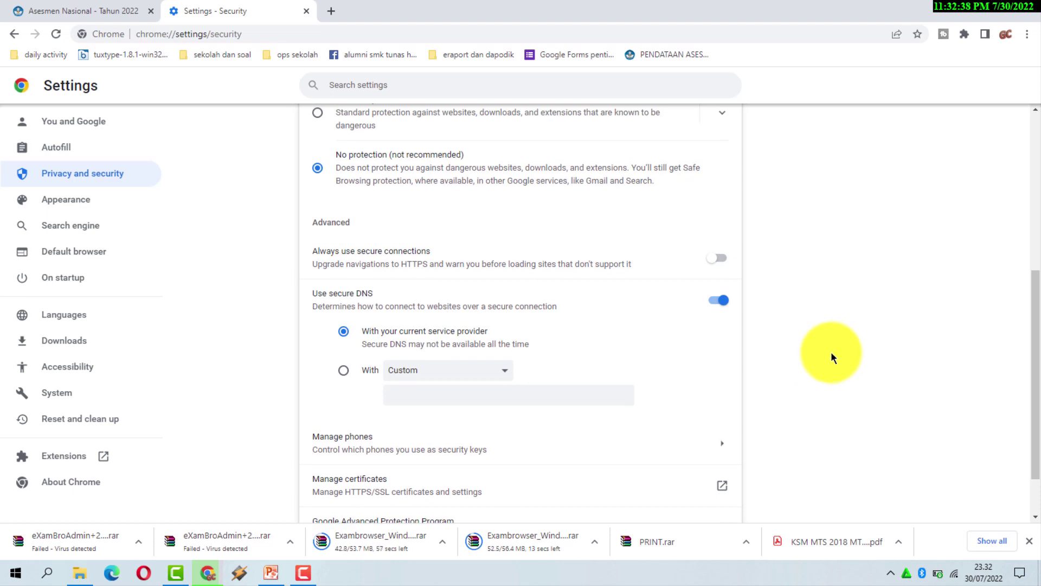
scroll(831, 351, up, 4)
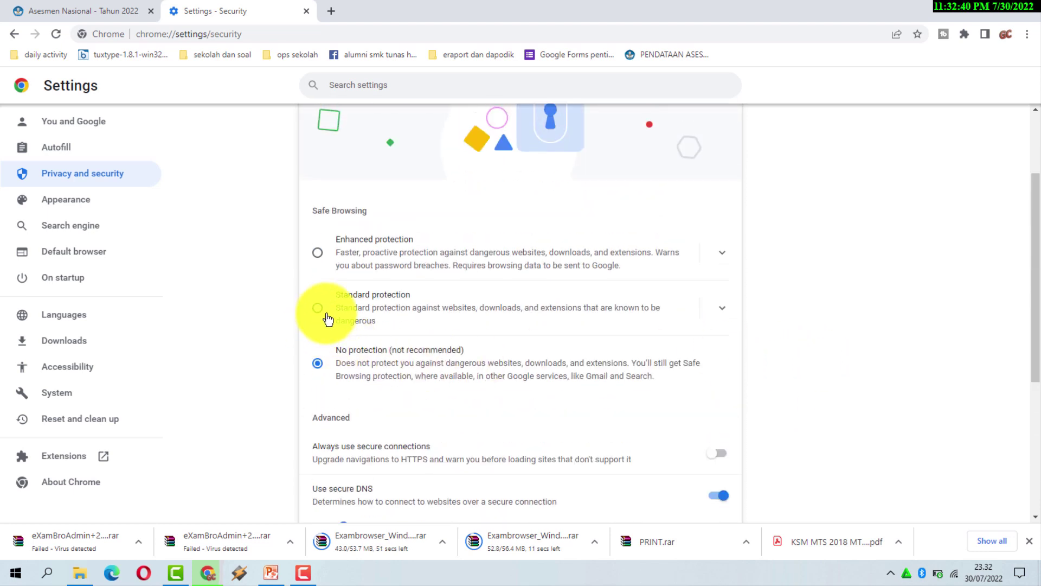
click(327, 317)
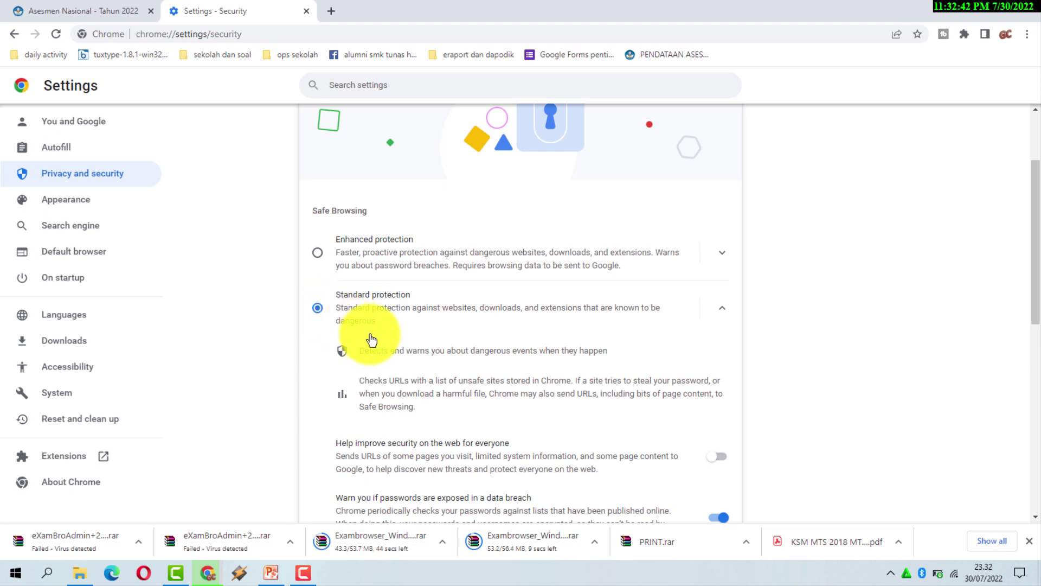
scroll(372, 340, down, 2)
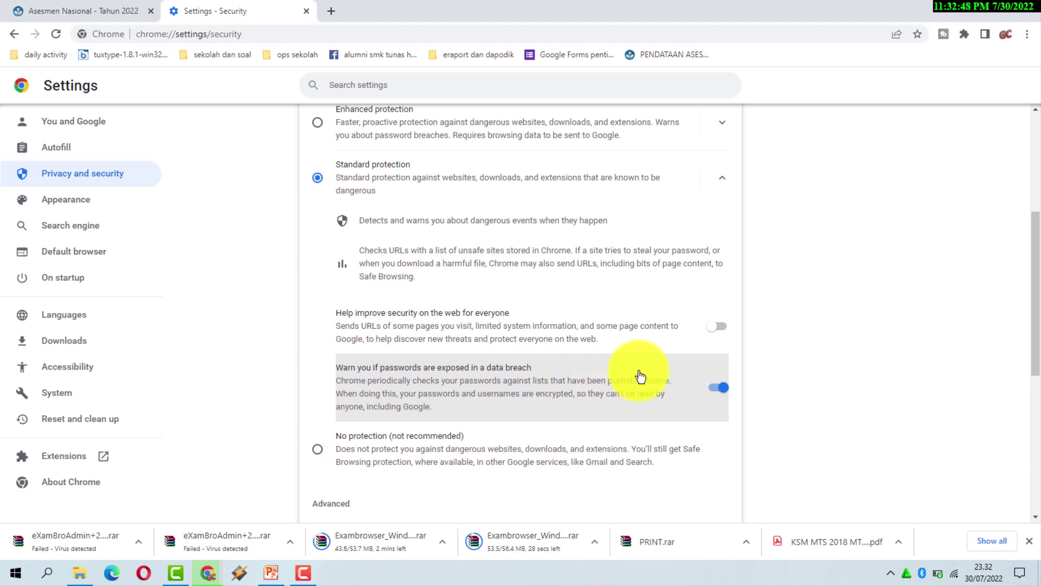
click(330, 459)
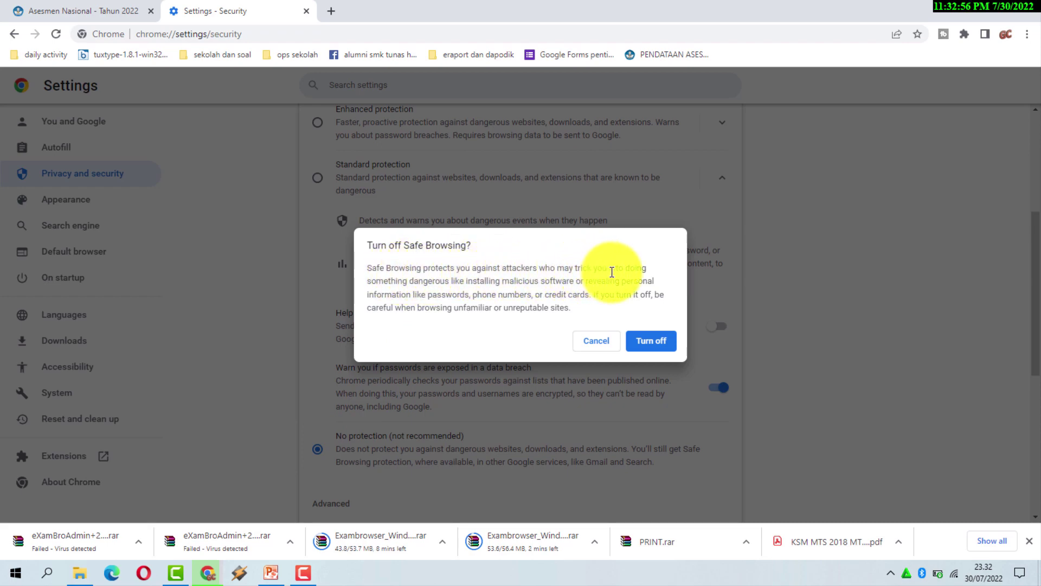
click(649, 347)
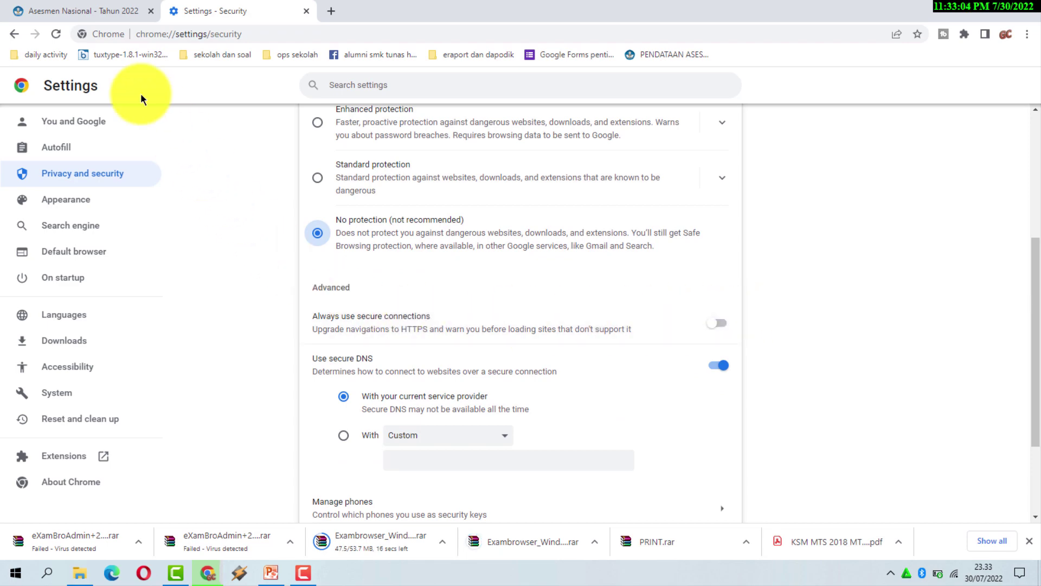
click(140, 23)
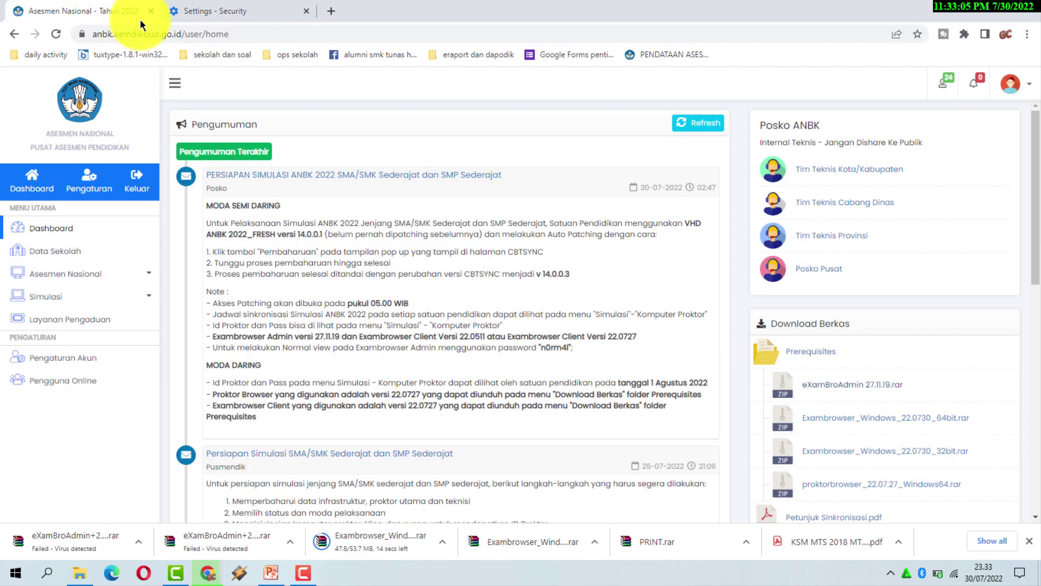
Download eXamBroAdmin 27.11.19.rar into ANBK 2022 again; it fails as virus-detected.
click(838, 390)
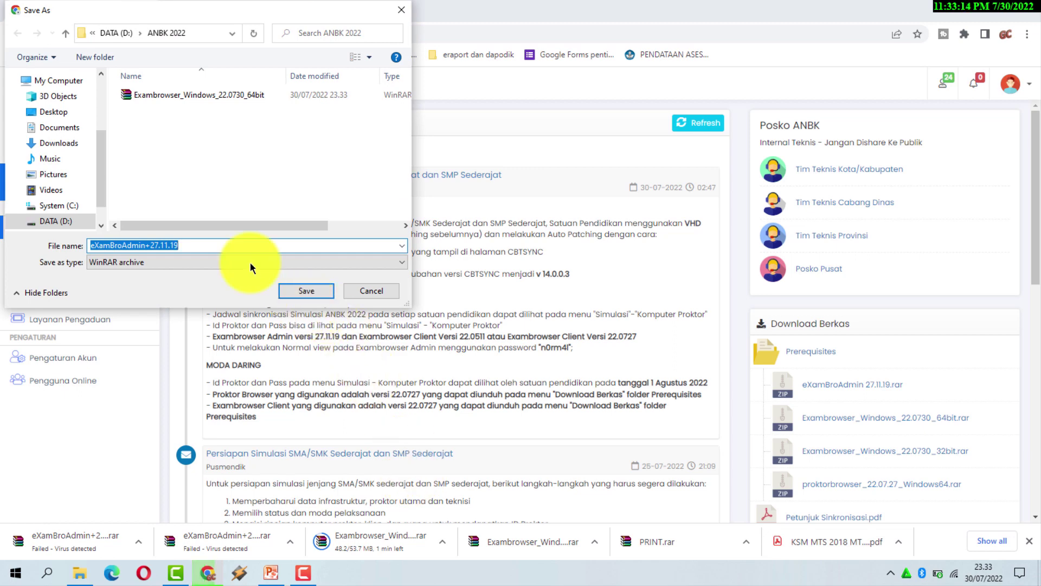
click(317, 290)
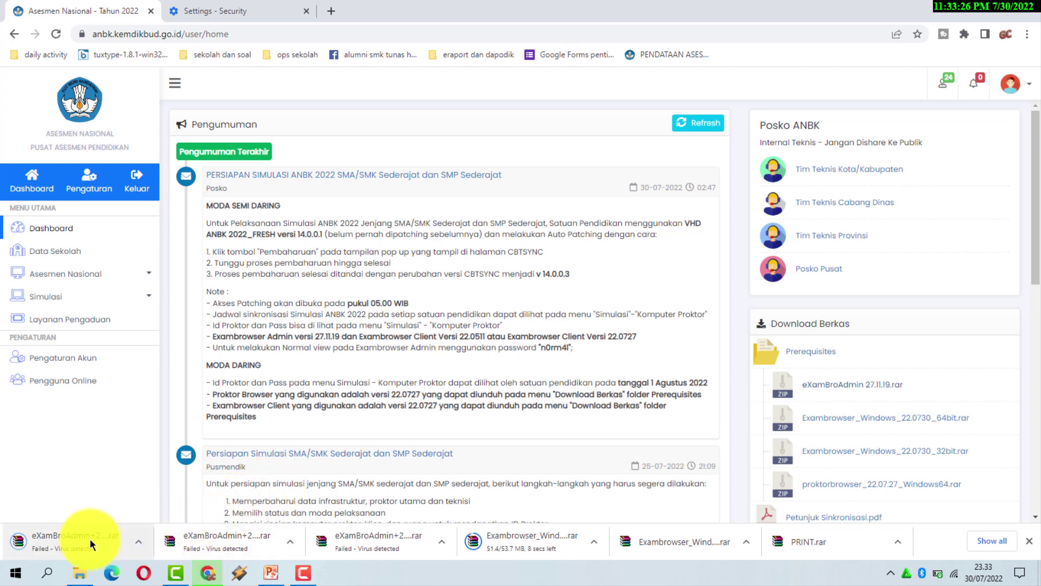
Turn off Use secure DNS in Chrome's Security settings.
click(223, 11)
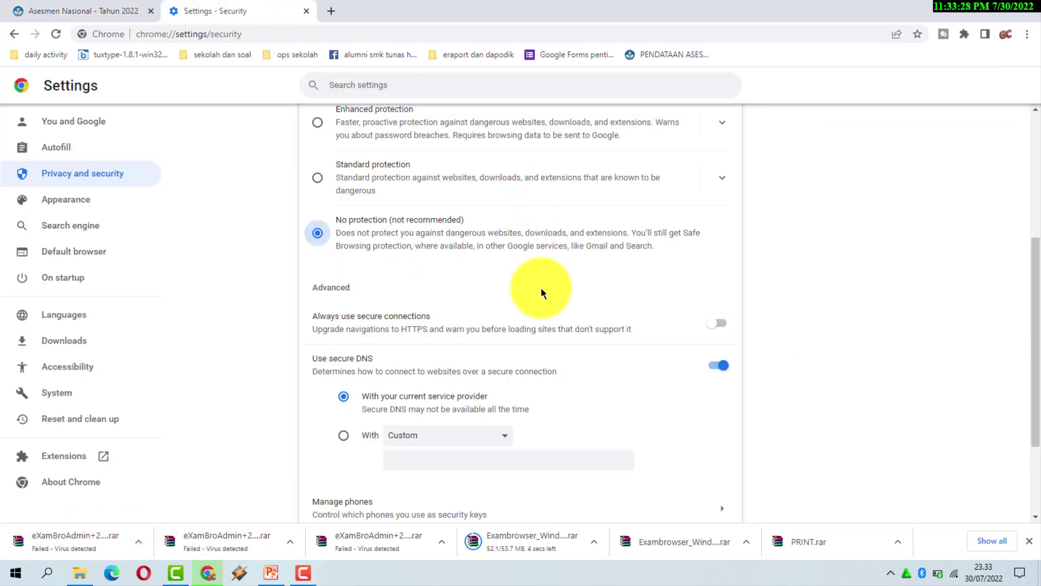
scroll(540, 288, up, 3)
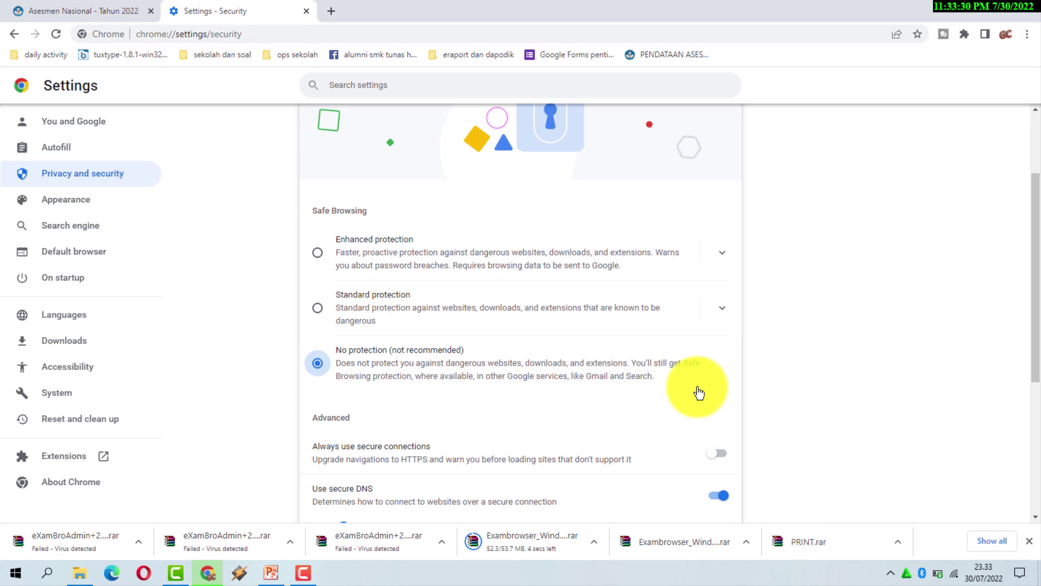
scroll(697, 396, down, 2)
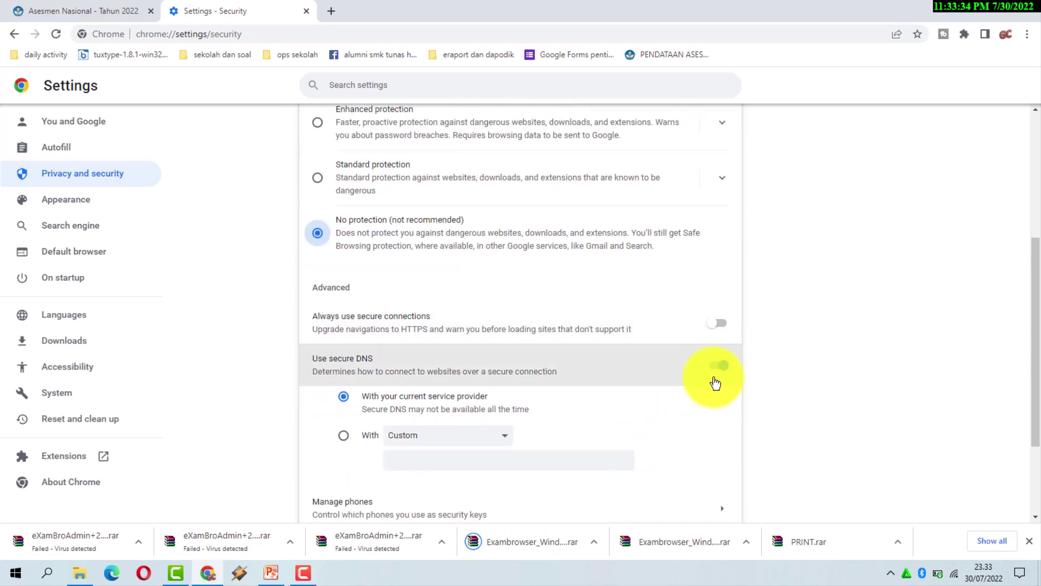
click(718, 371)
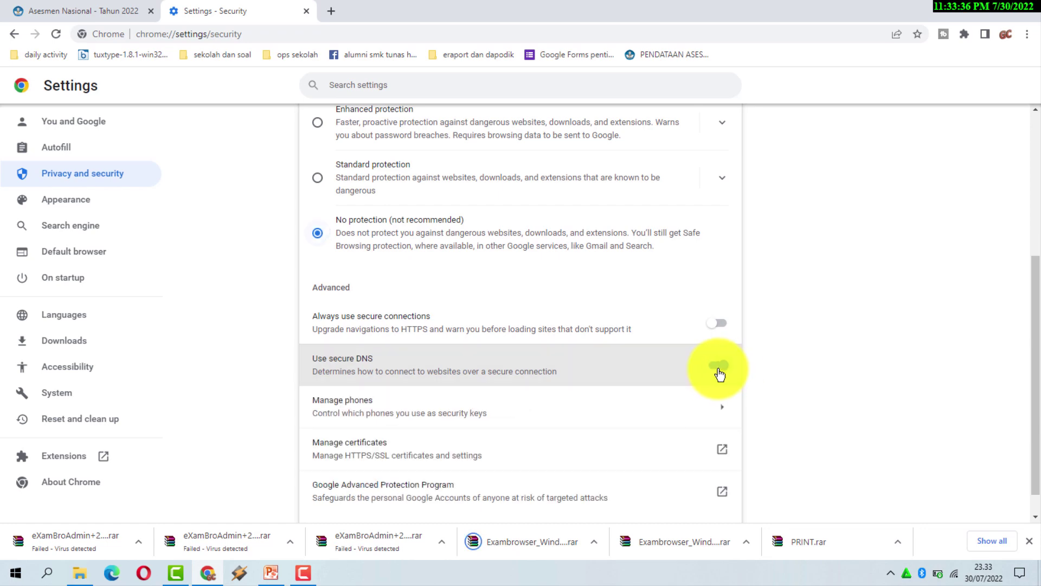
scroll(743, 388, down, 1)
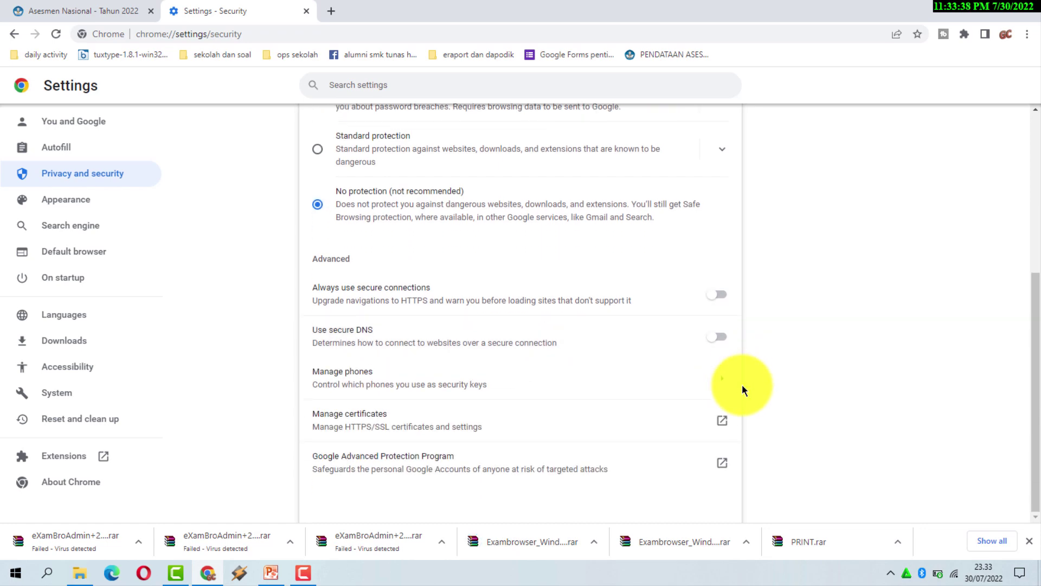
Retry saving eXamBroAdmin 27.11.19.rar into ANBK 2022, which fails again.
click(74, 12)
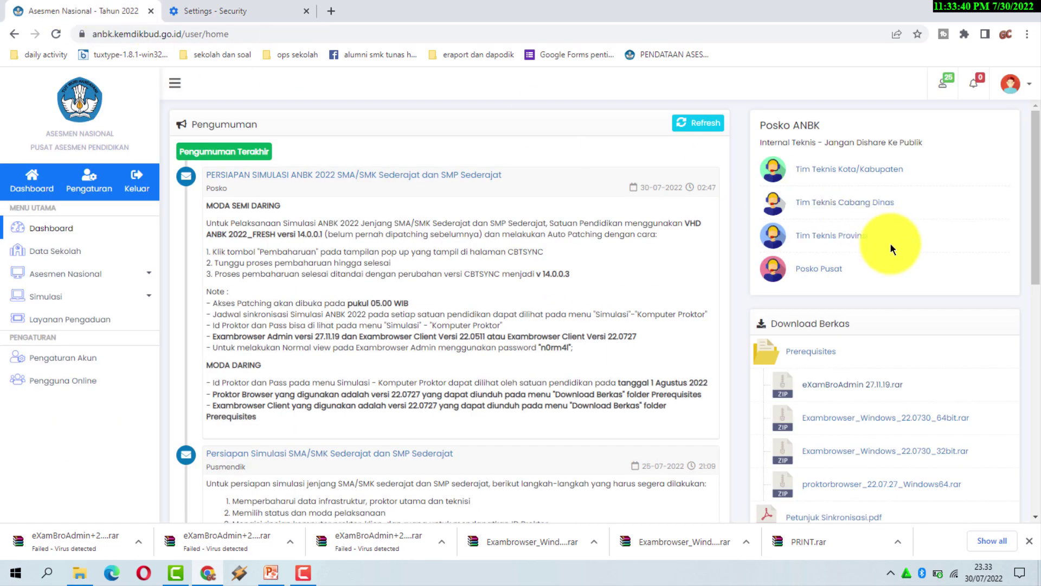
click(826, 385)
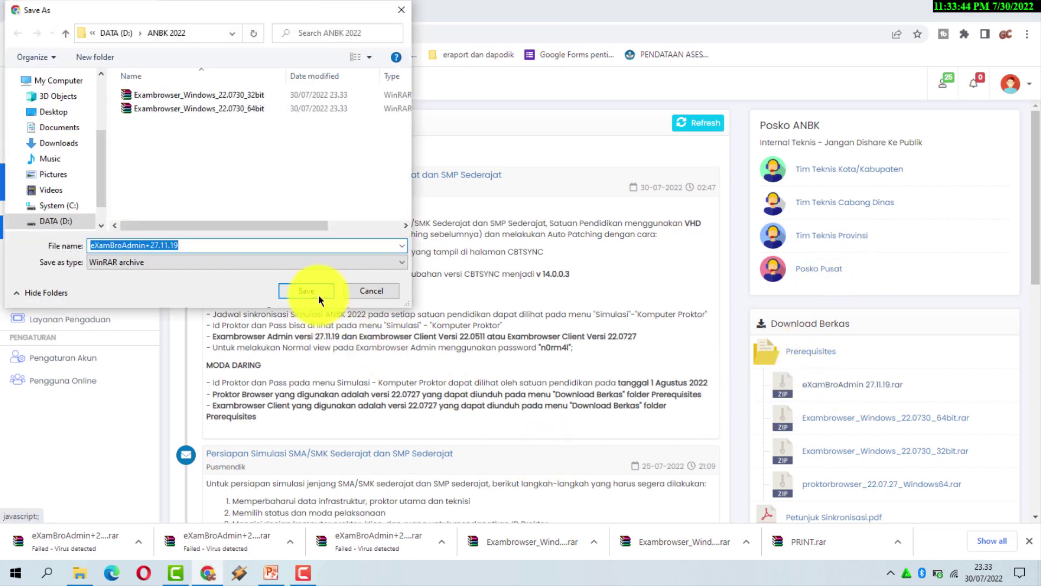
click(318, 291)
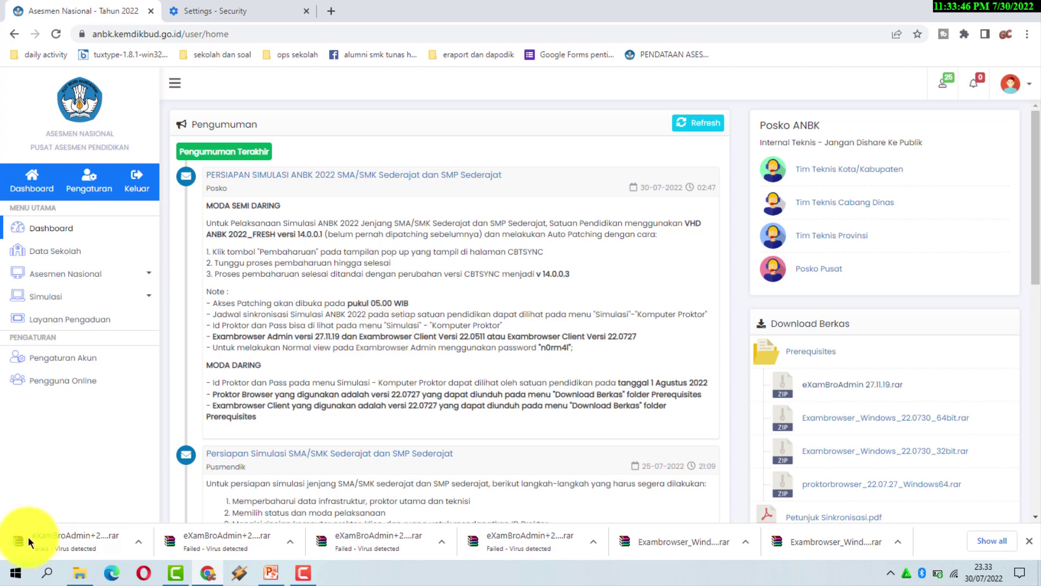
click(236, 14)
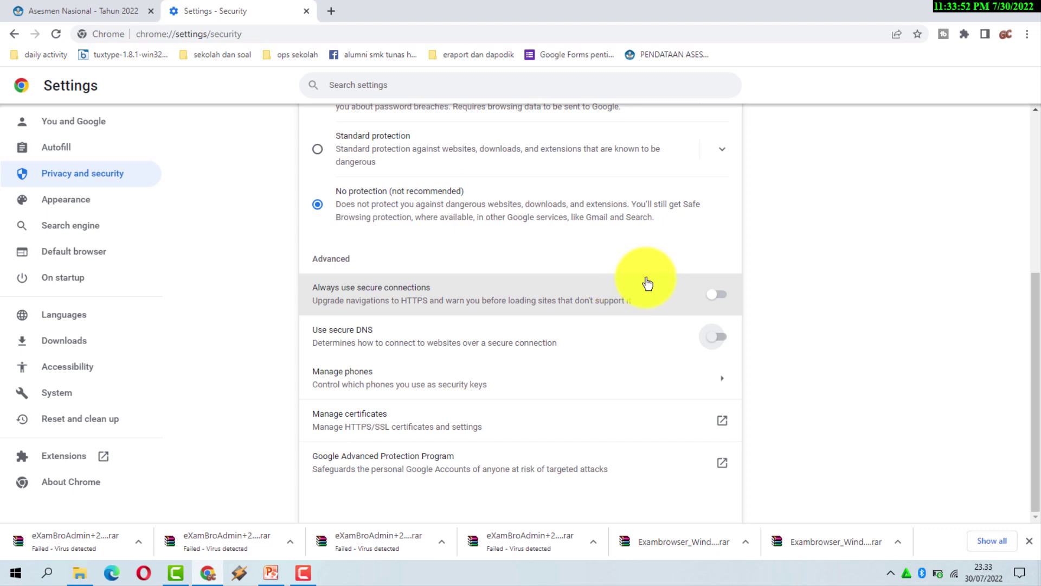
Switch Safe Browsing back to Standard protection.
scroll(762, 320, up, 1)
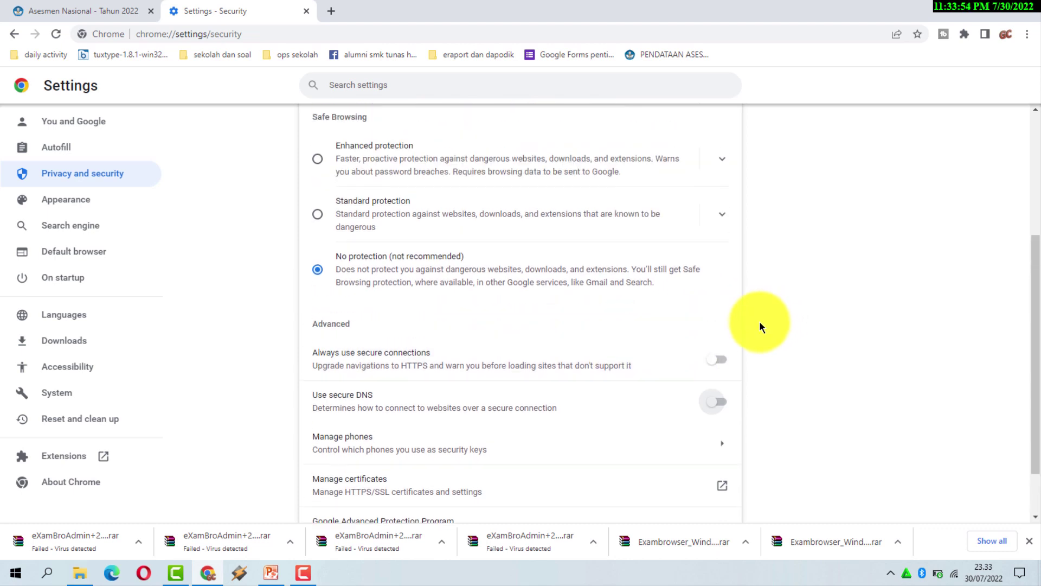
click(325, 218)
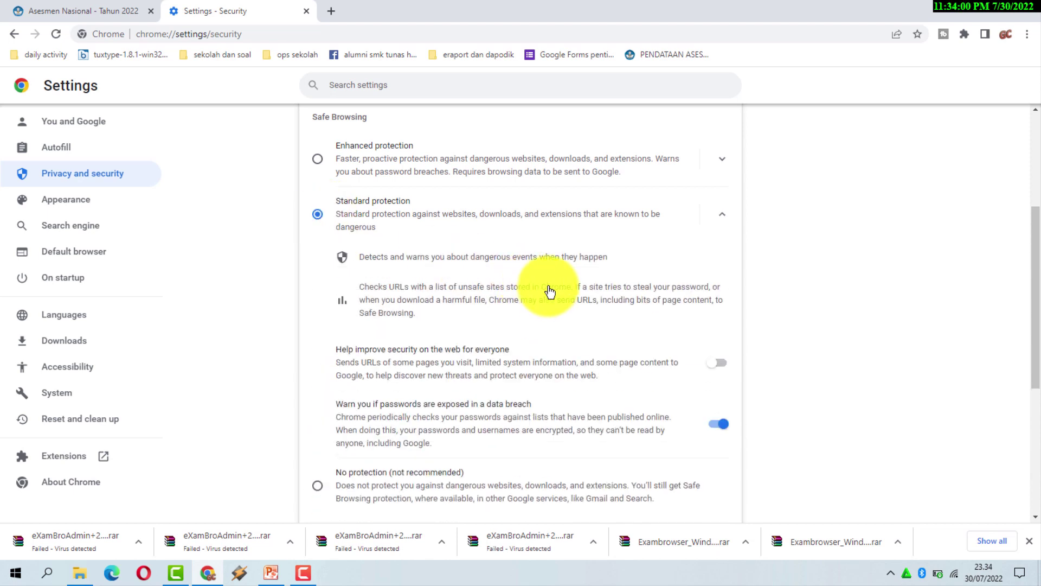
scroll(619, 340, down, 1)
scroll(619, 340, down, 3)
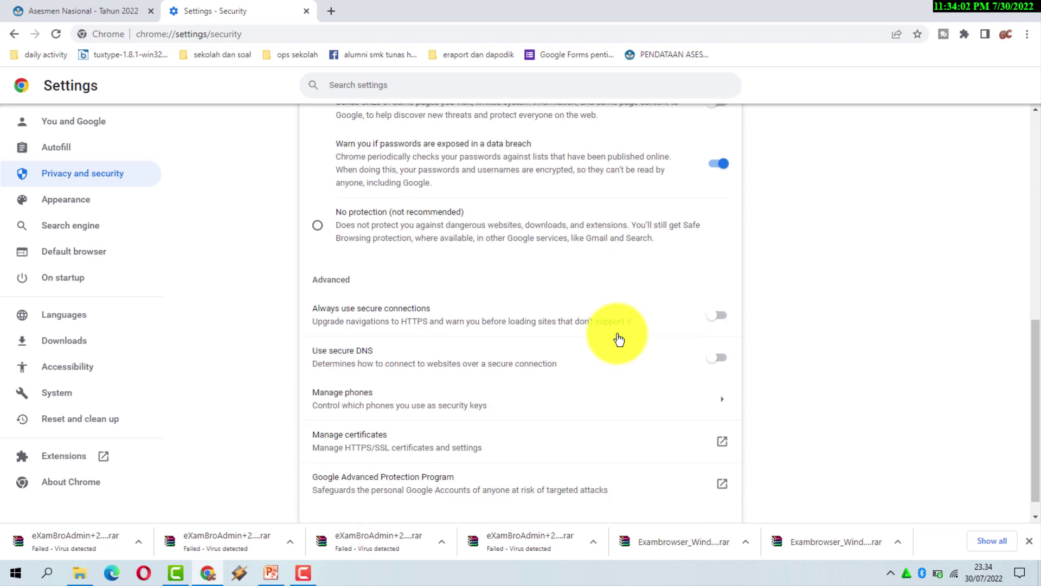
scroll(619, 344, down, 1)
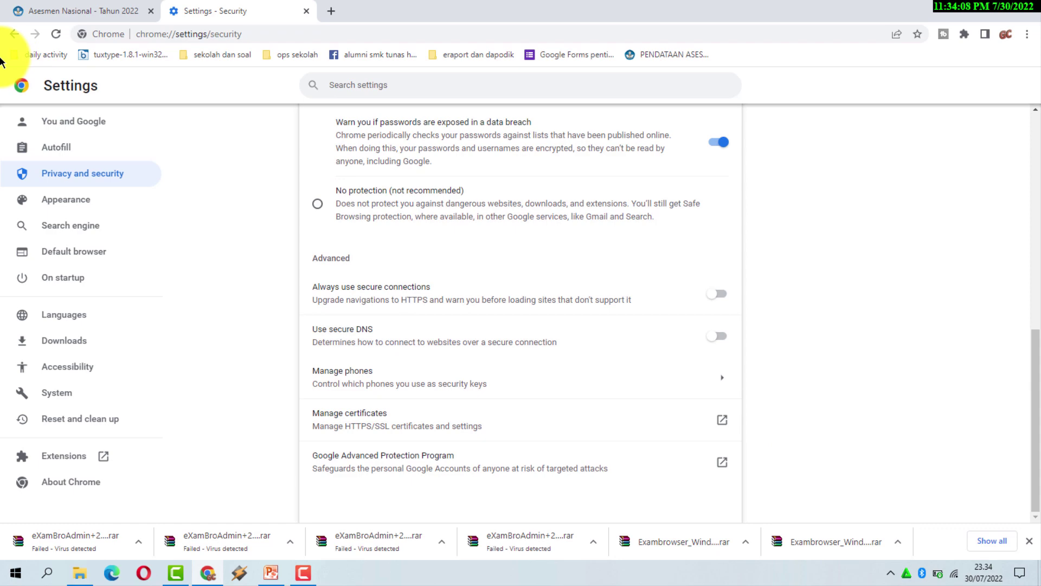
Download eXamBroAdmin 27.11.19.rar again and check the options for the blocked dangerous download.
click(56, 12)
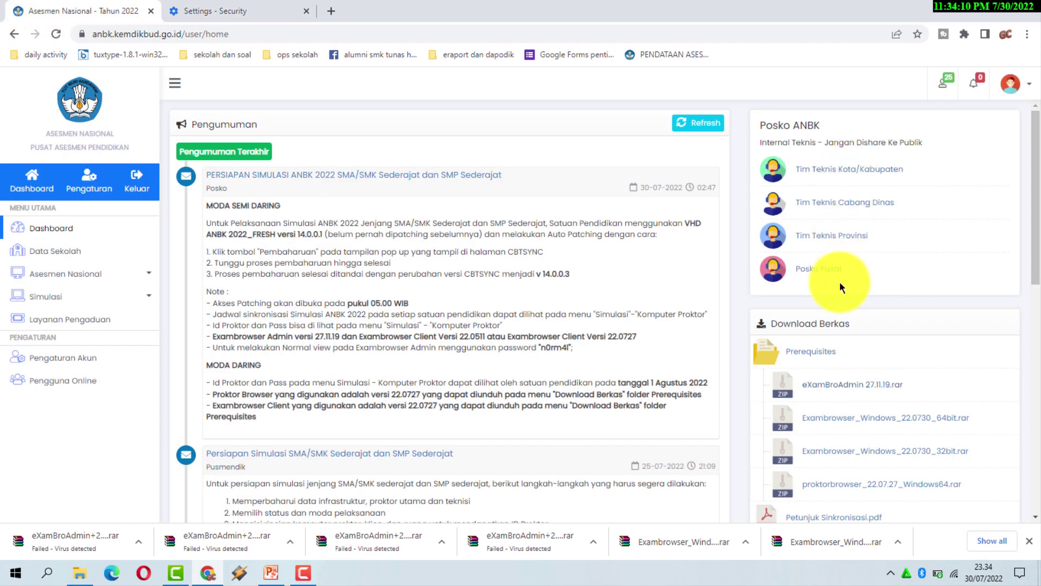
click(856, 391)
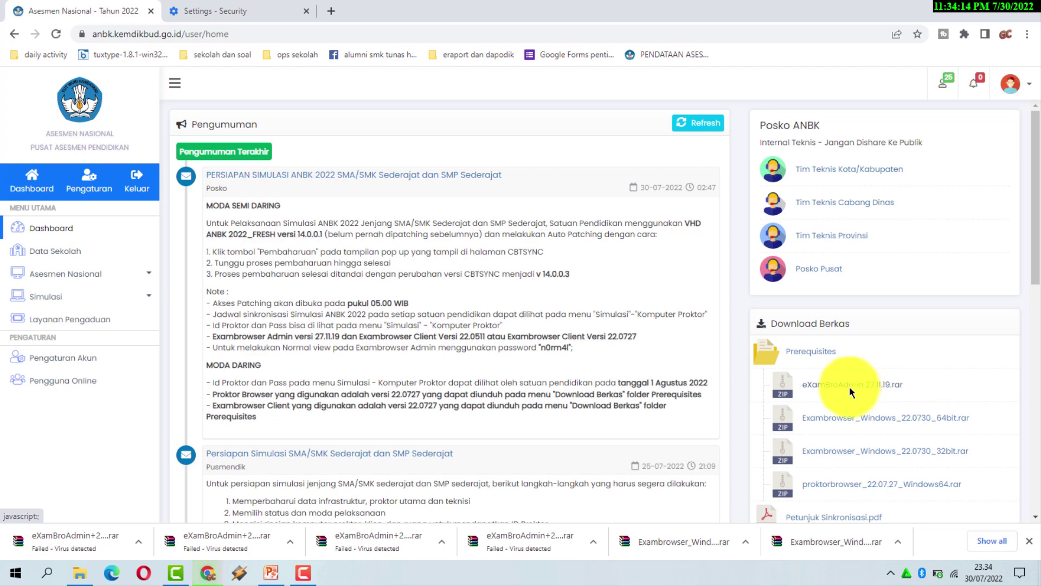
click(324, 291)
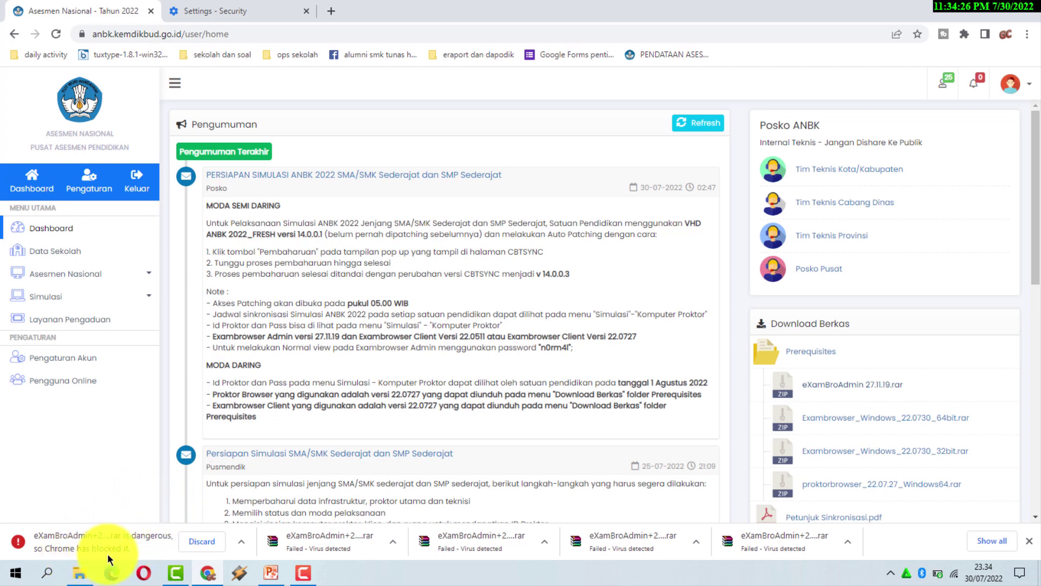
click(241, 541)
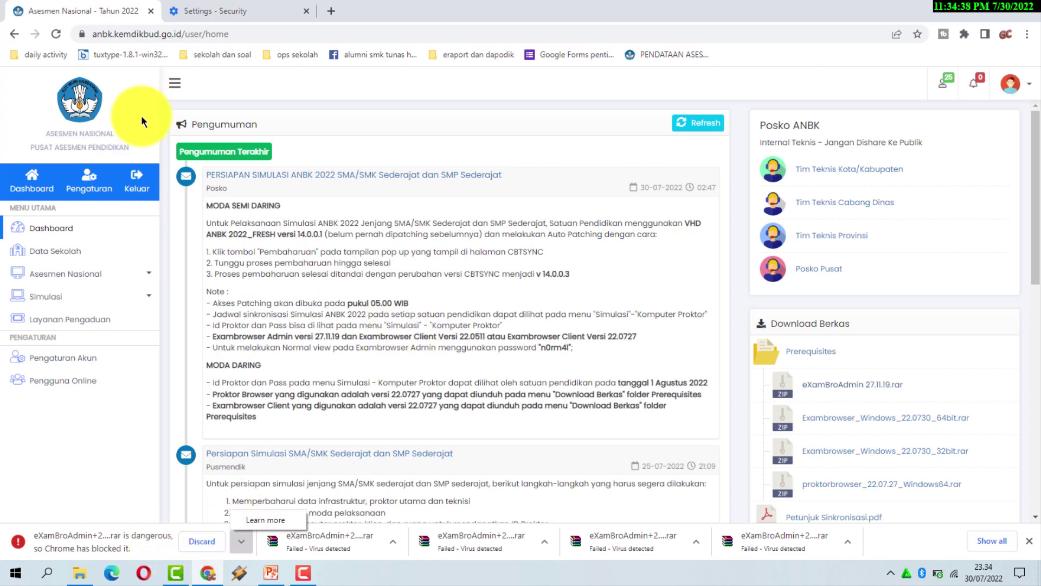
click(240, 10)
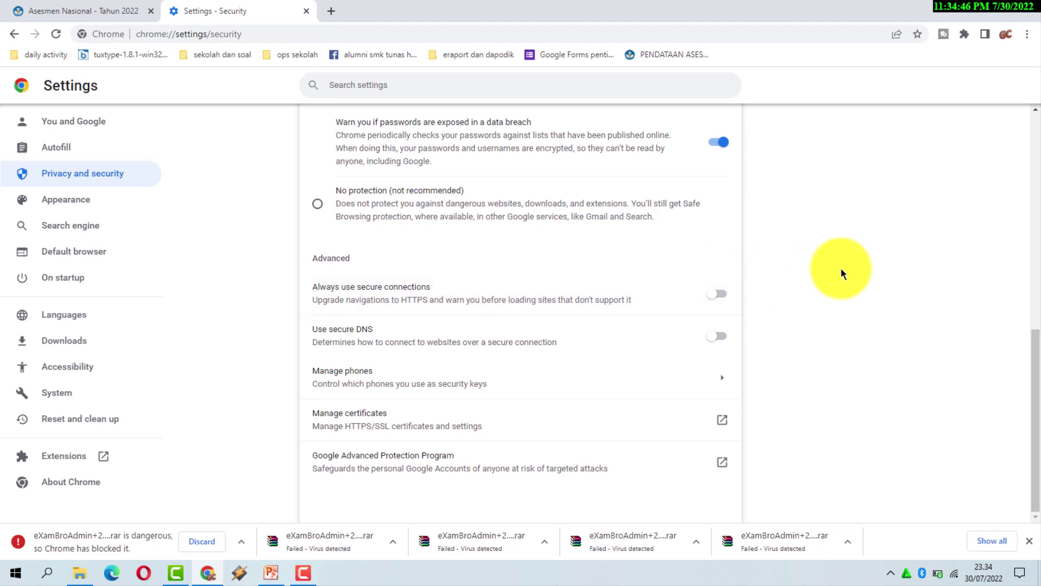
Leave Security settings, with Safe Browsing still at Standard protection, for the Privacy and security page; glance at the last download's menu.
scroll(824, 341, up, 2)
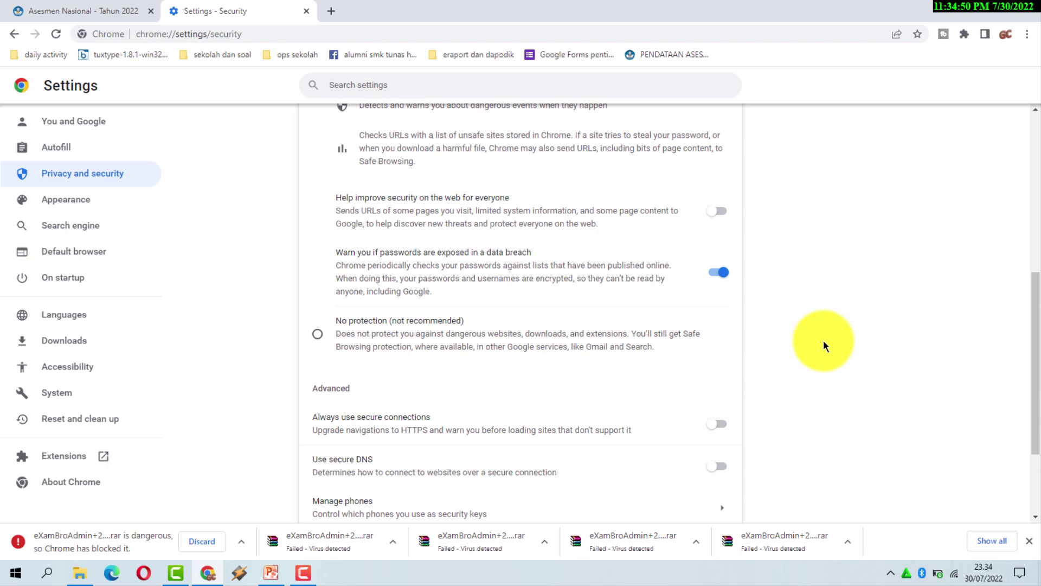
scroll(824, 340, up, 2)
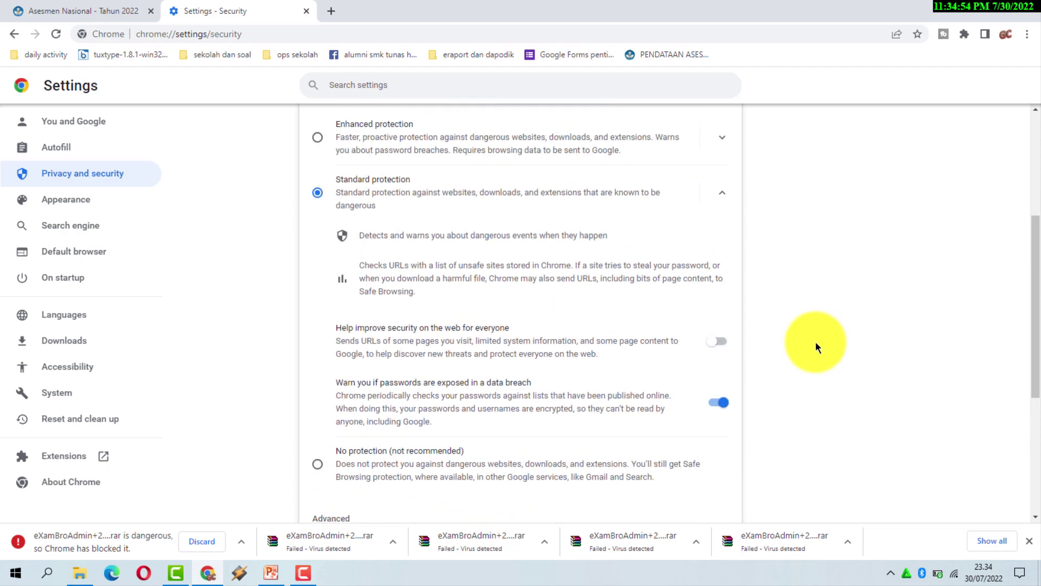
scroll(814, 342, up, 1)
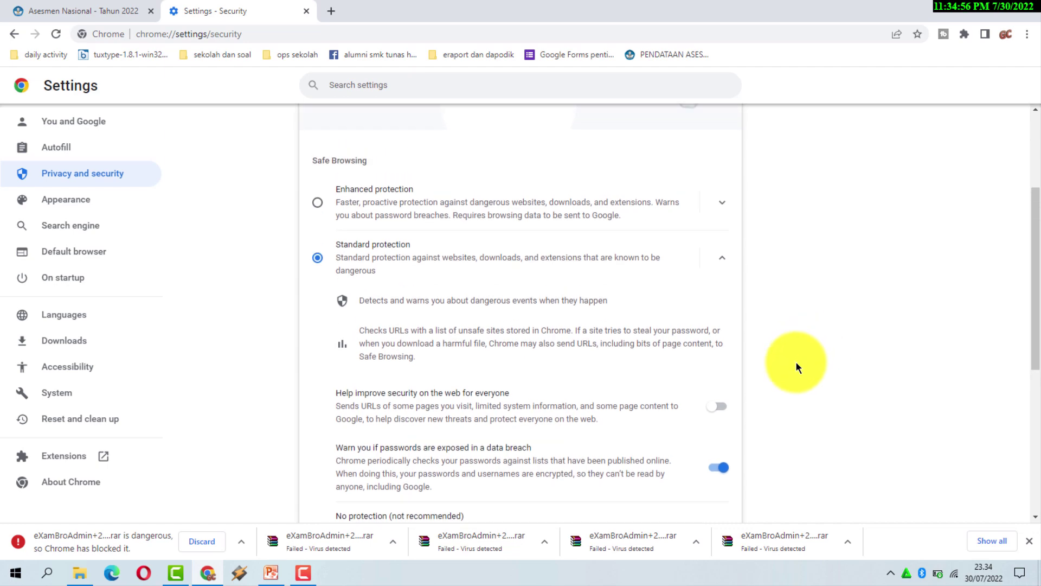
scroll(796, 362, down, 3)
scroll(795, 368, down, 2)
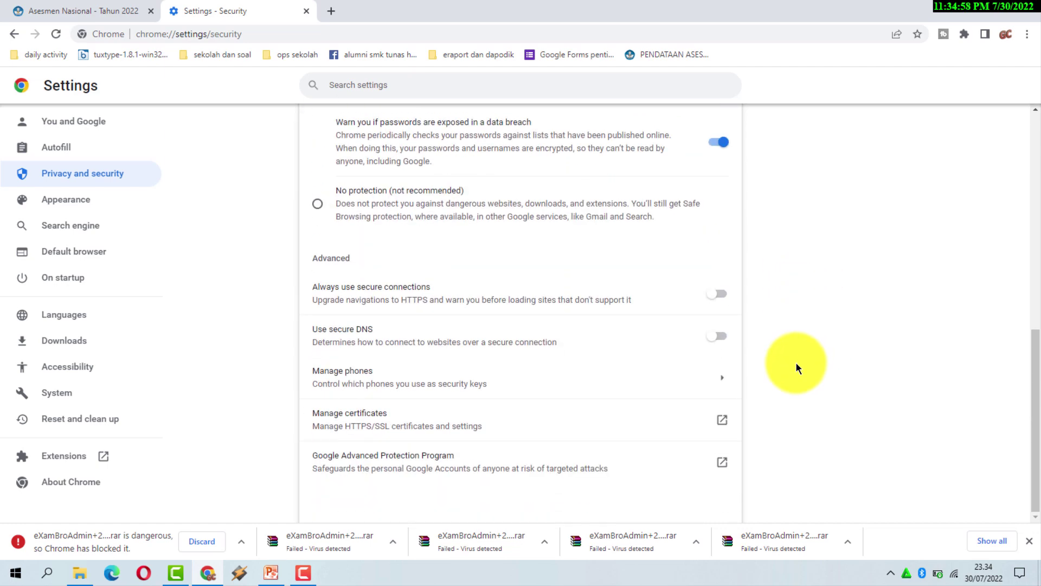
scroll(795, 362, up, 8)
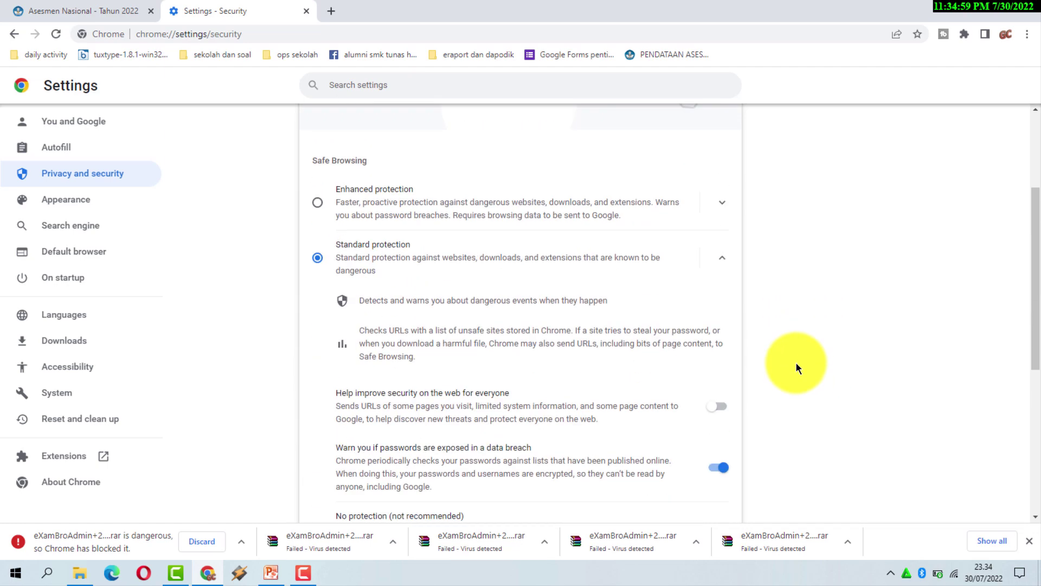
click(14, 35)
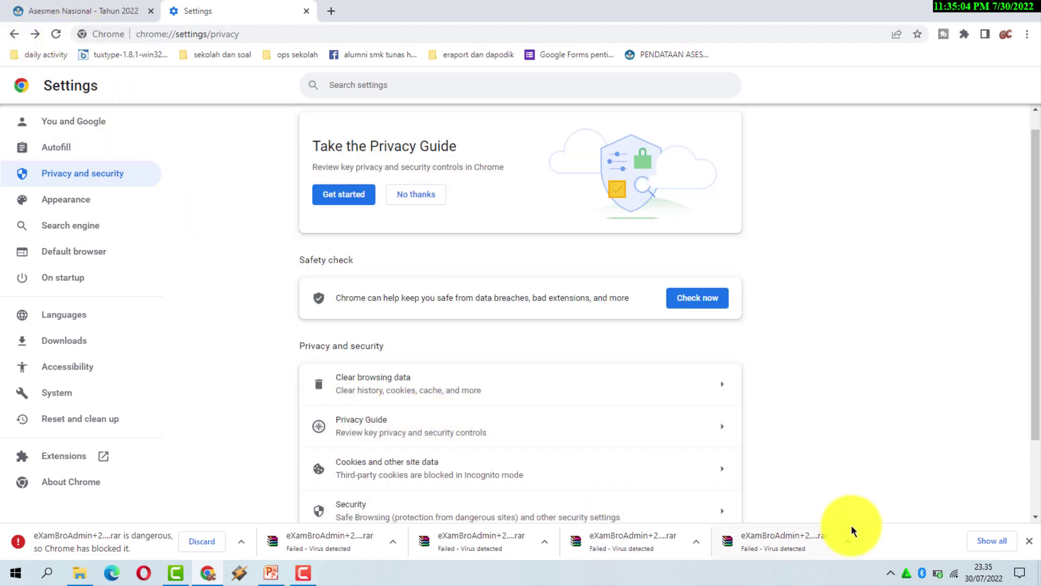
click(849, 542)
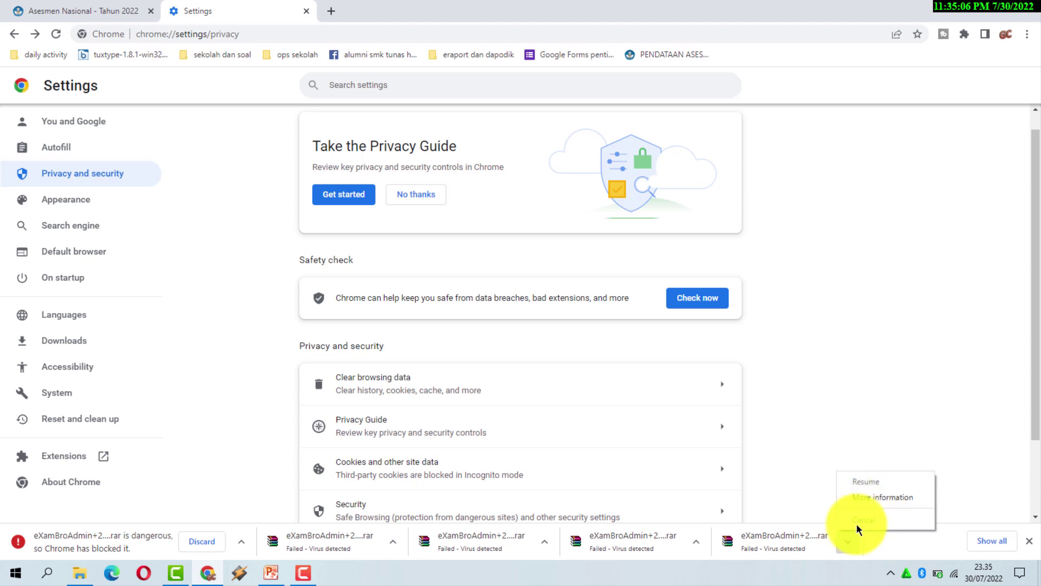
click(847, 547)
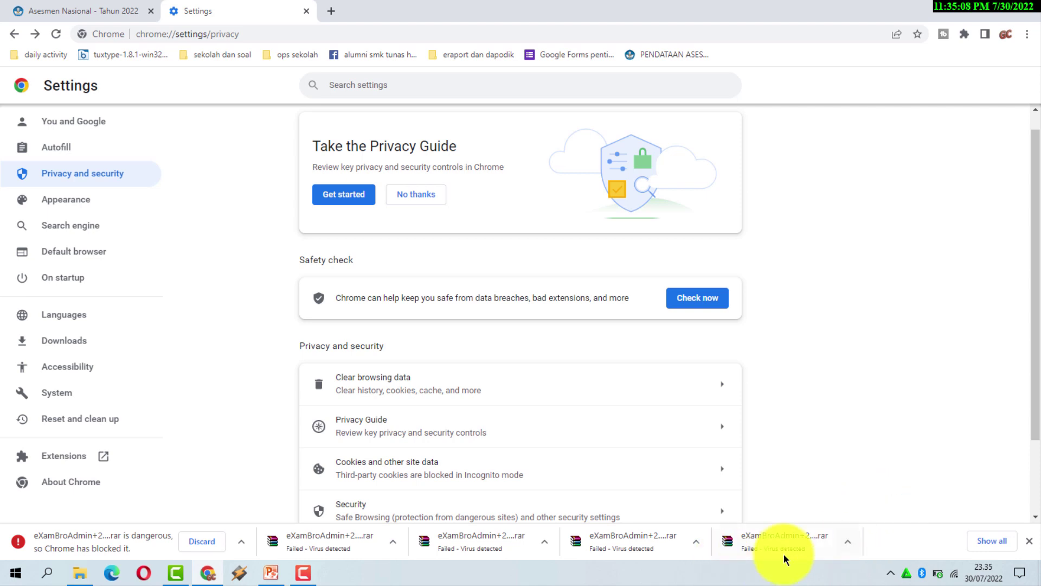
Show all downloads and scroll to the Exambrowser 32-bit and 64-bit archive entries.
click(993, 540)
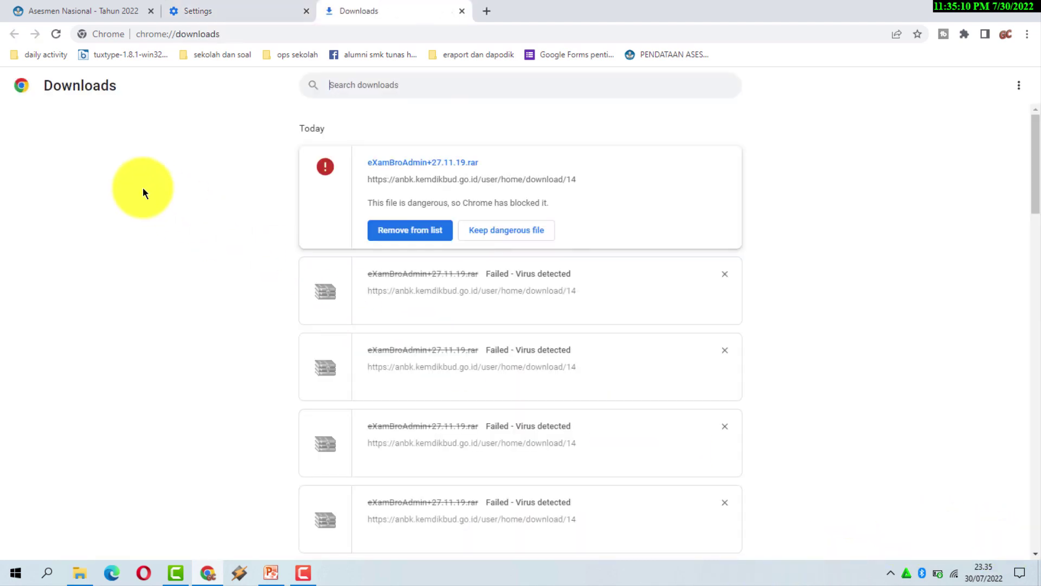
scroll(661, 353, down, 5)
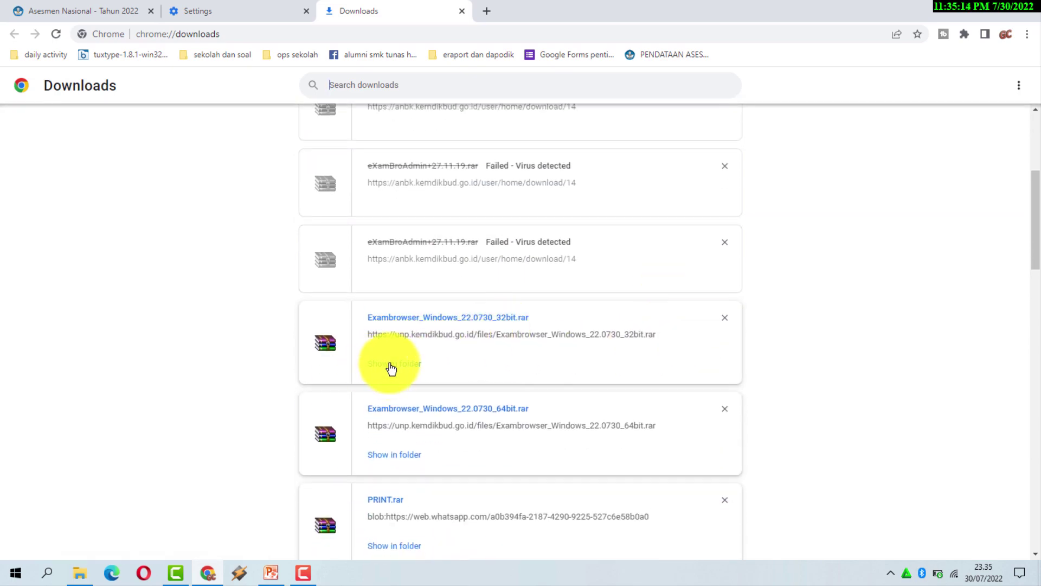
Extract the Exambrowser_Windows_22.0730_64bit rar with WinRAR into its own folder in ANBK 2022.
click(390, 370)
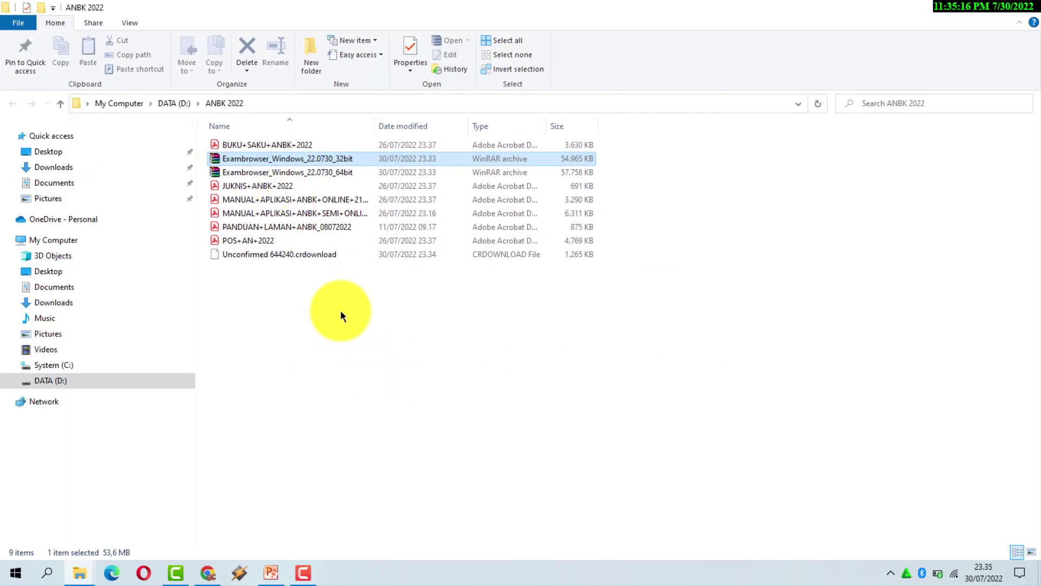
click(330, 173)
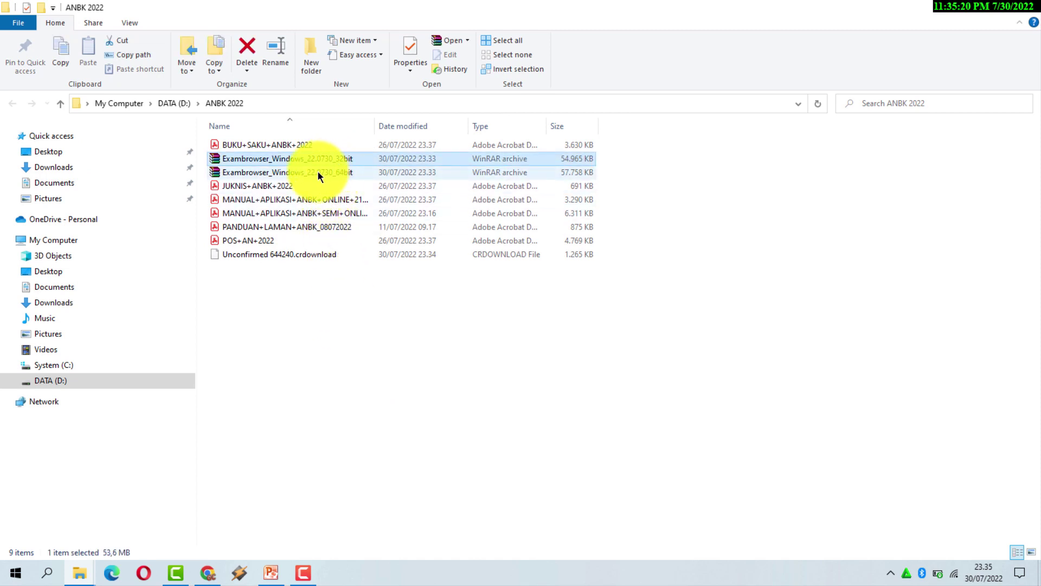
right_click(317, 171)
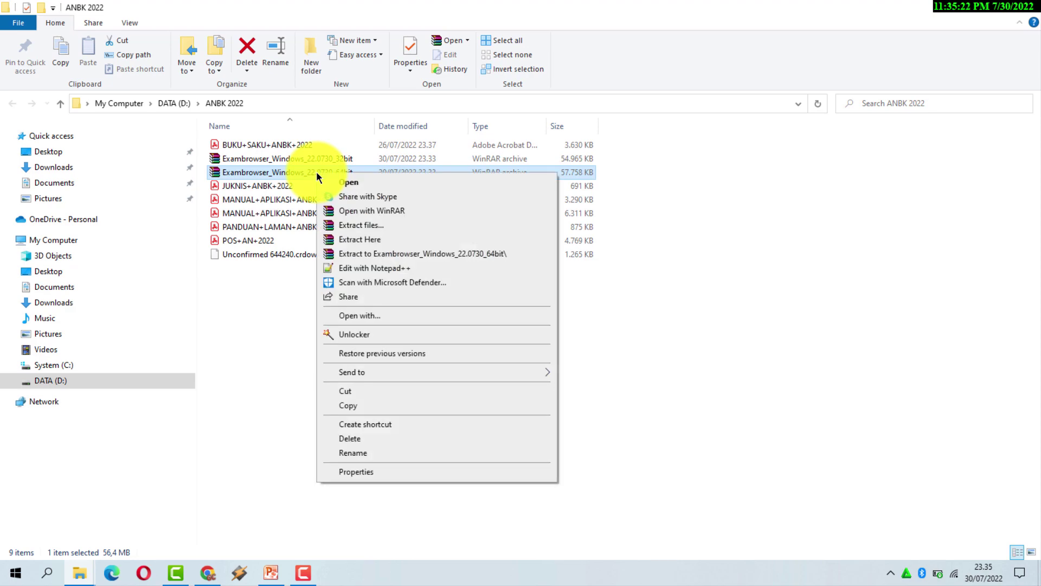
click(380, 224)
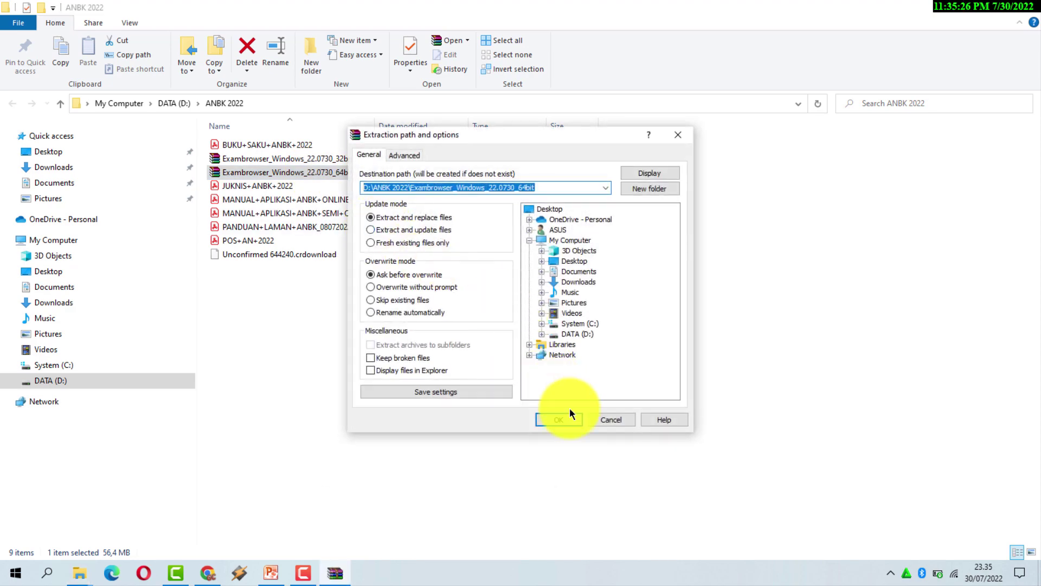
click(570, 417)
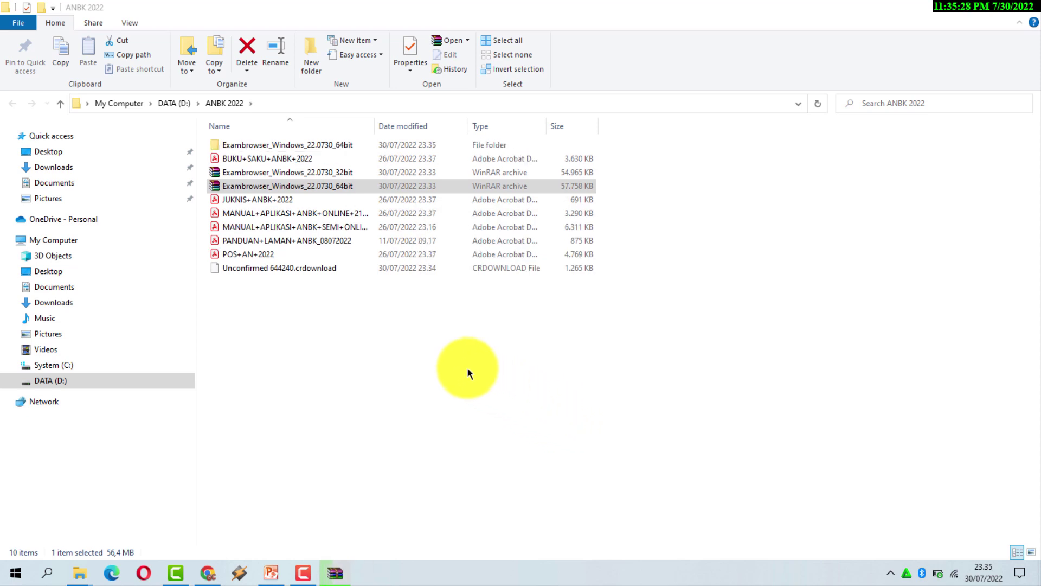
click(338, 147)
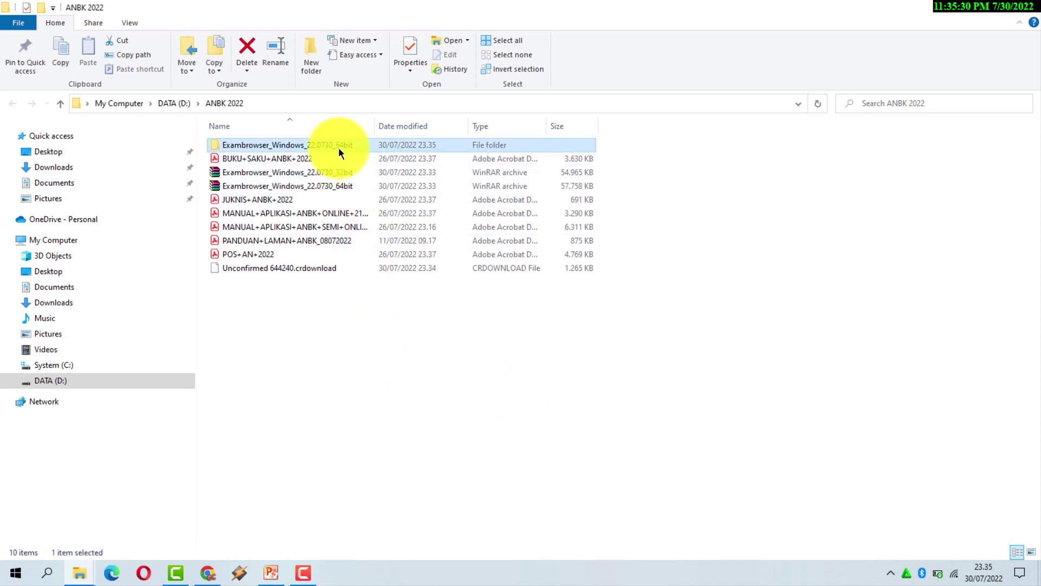
Open the extracted Exambrowser_Windows_22.0730_64bit folder inside ANBK 2022.
double_click(338, 147)
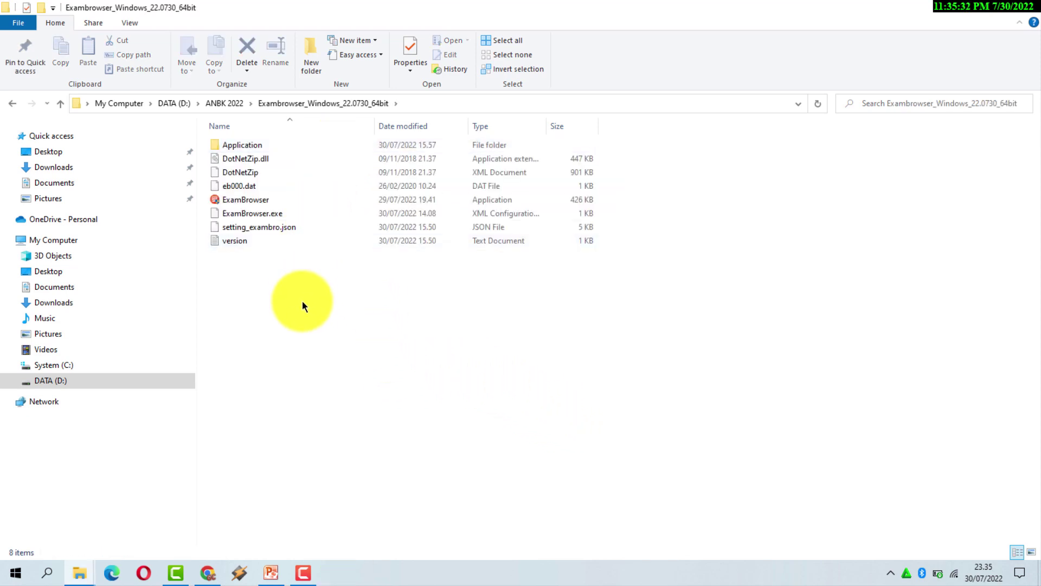
click(232, 103)
click(296, 145)
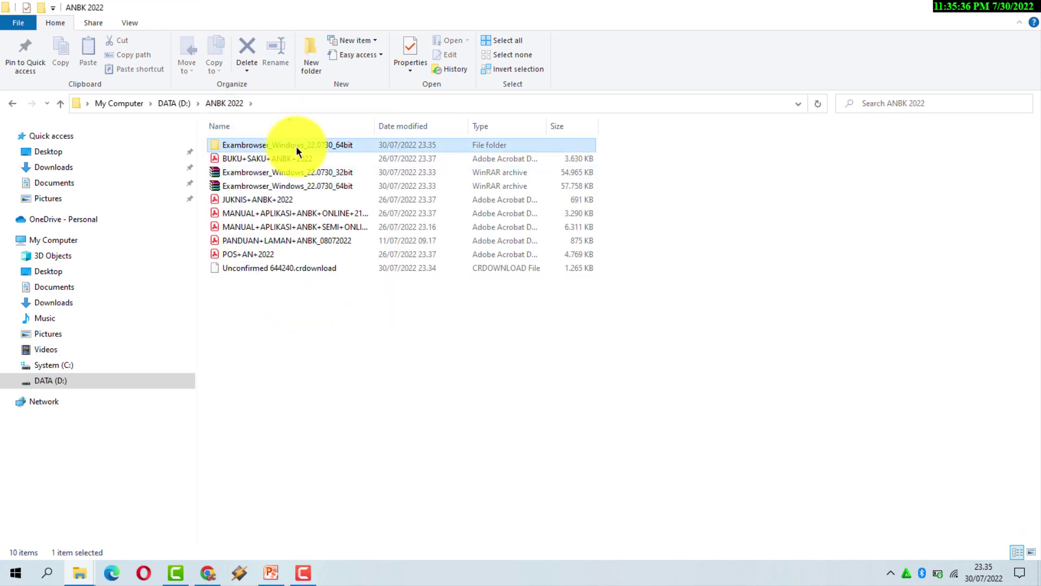
double_click(296, 146)
Run ExamBrowser as administrator and bring its DARING system-check window forward.
click(265, 202)
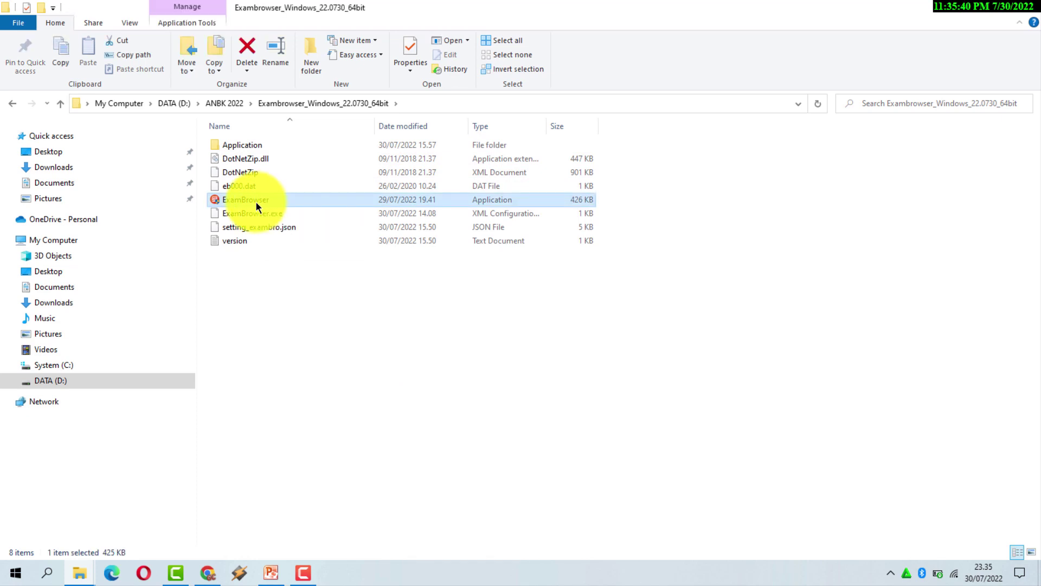
right_click(257, 206)
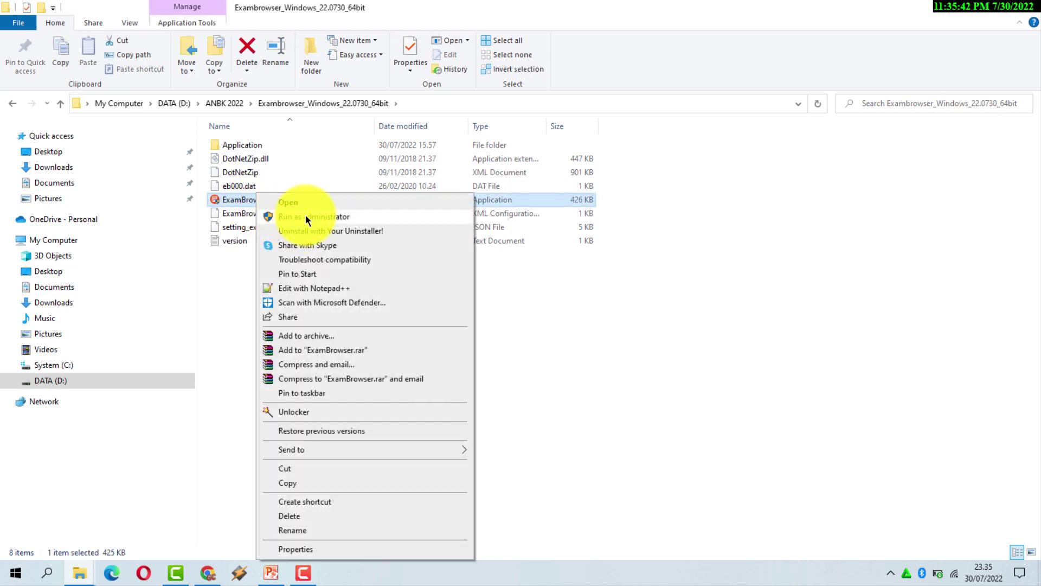
click(305, 215)
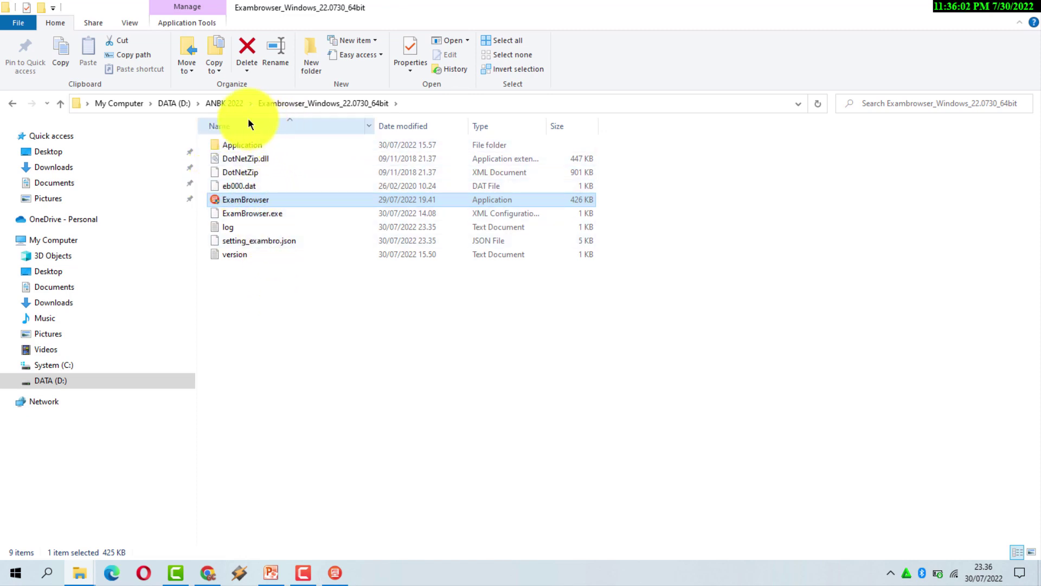
click(228, 103)
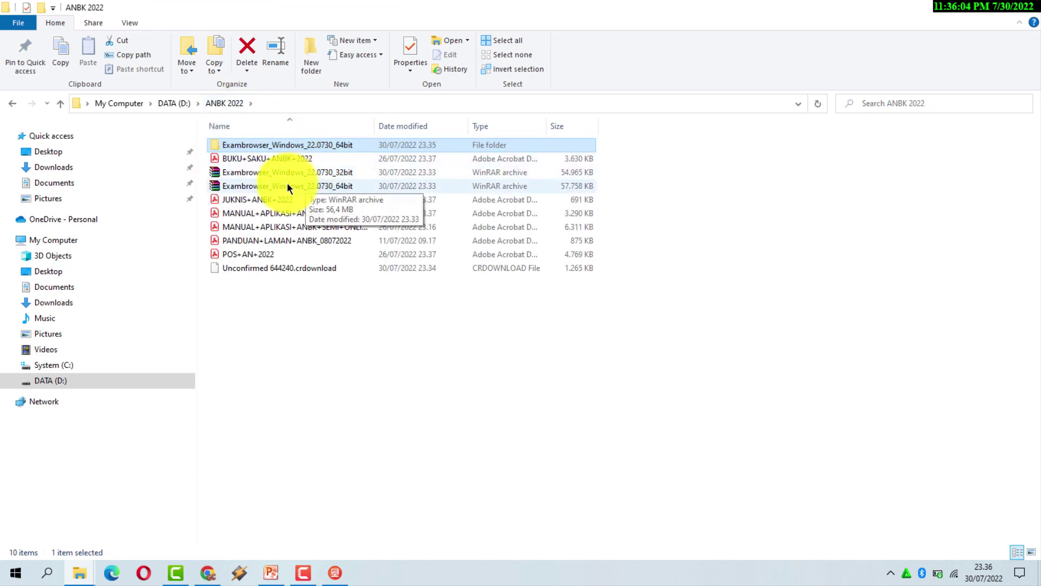
click(335, 561)
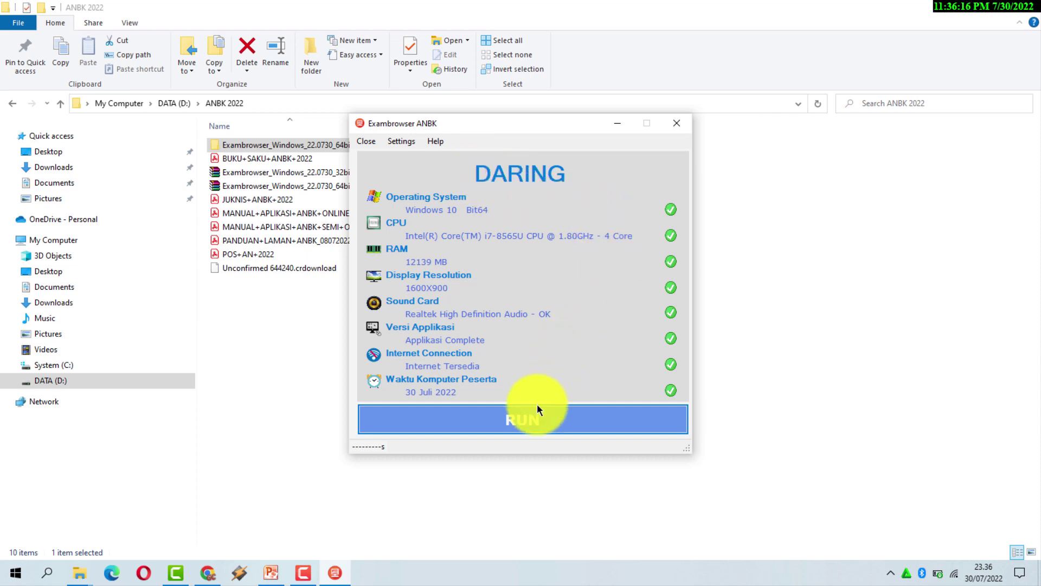
Try RUN on the passed DARING check, then close the Exambrowser ANBK window.
click(530, 421)
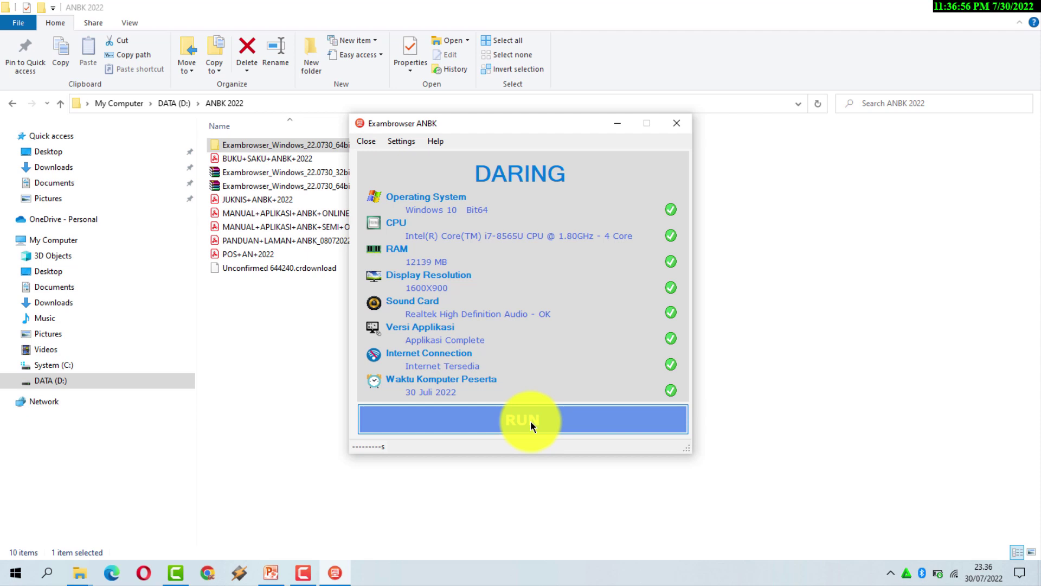
click(531, 421)
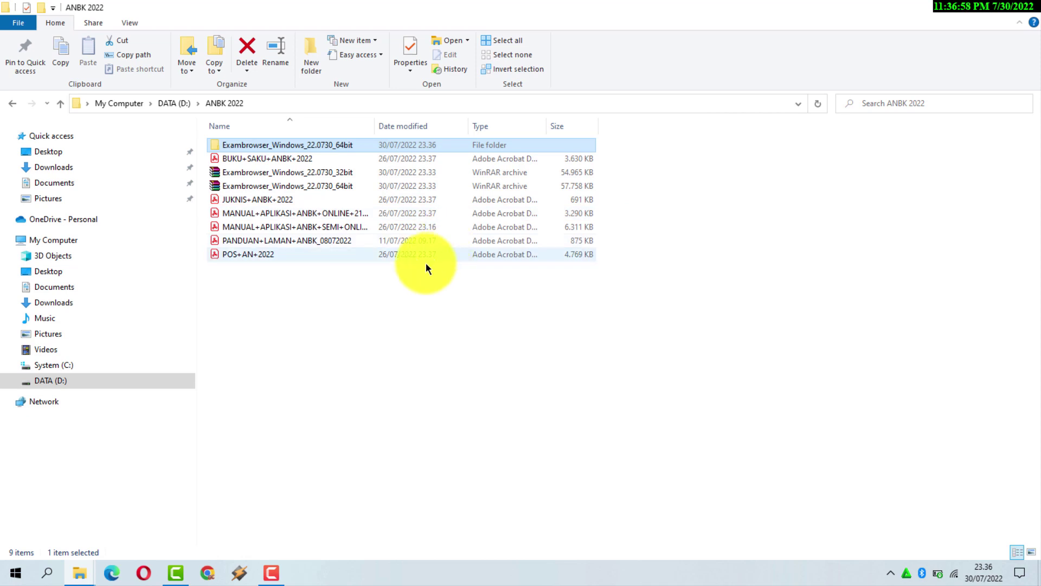
Relaunch ExamBrowser as administrator from the 64bit folder and bring its window forward.
double_click(259, 146)
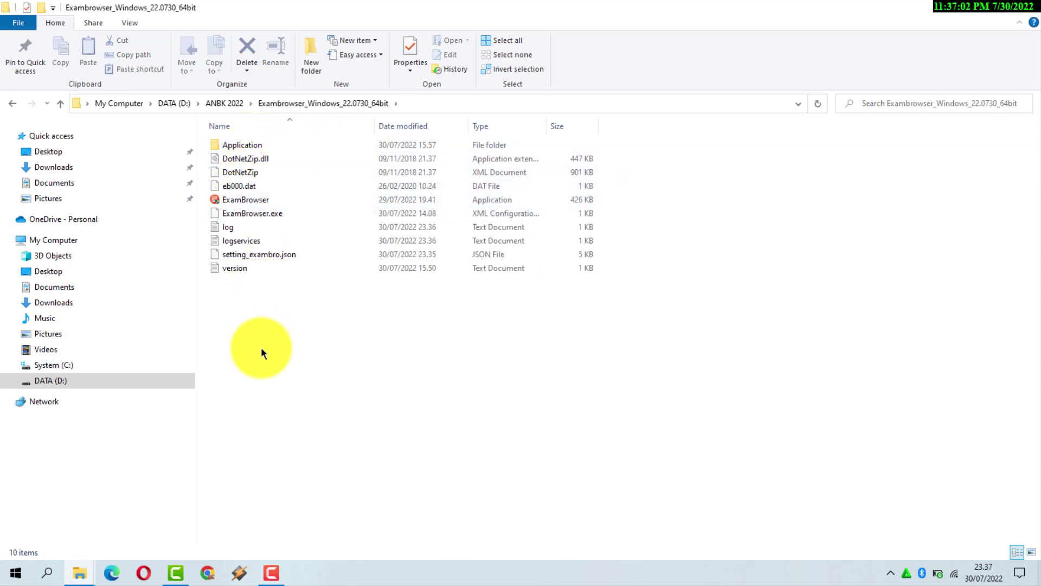
double_click(250, 200)
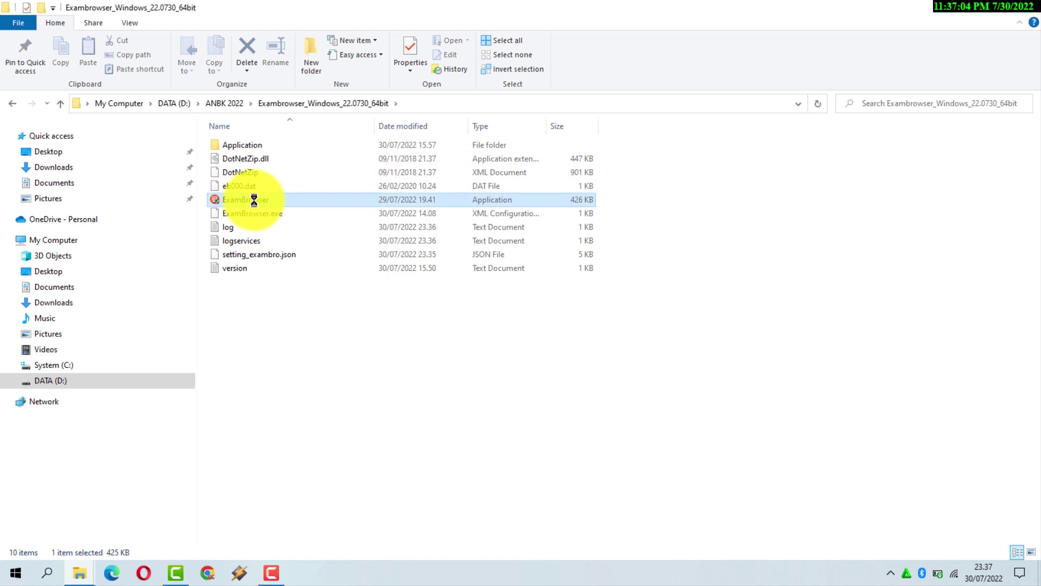
right_click(270, 206)
click(275, 213)
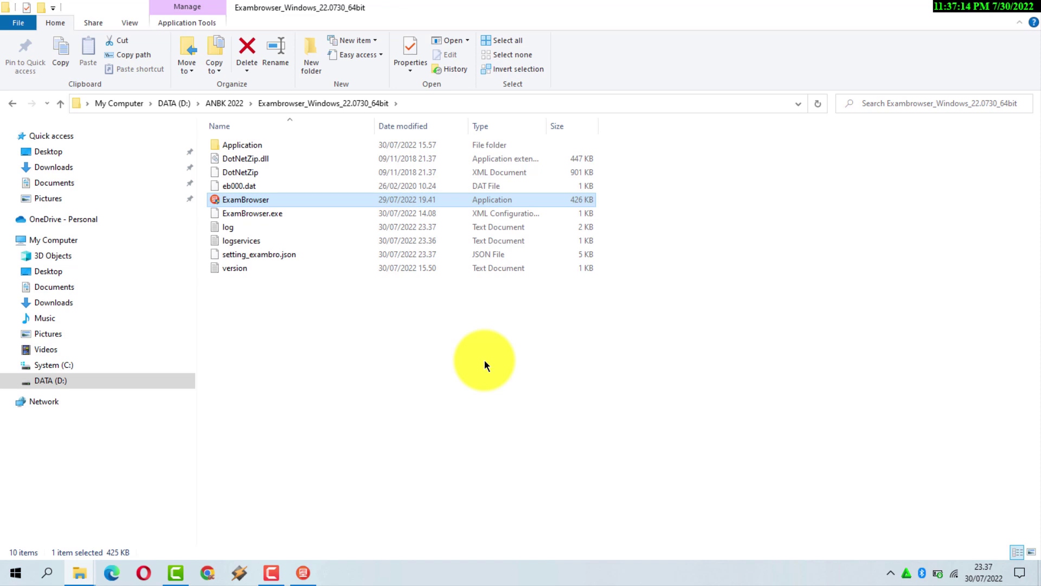
click(303, 572)
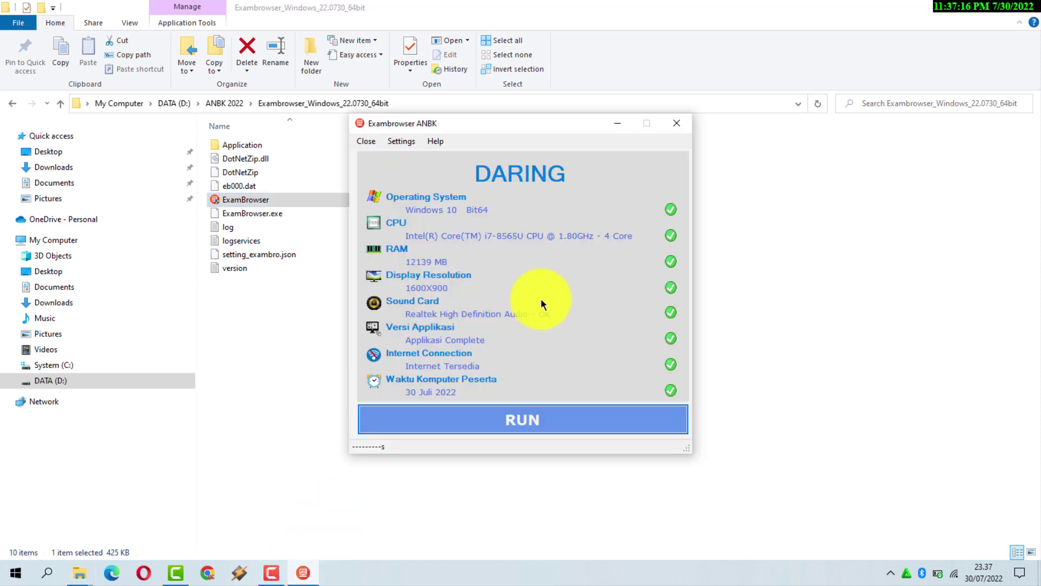
Enter the proctor password in Settings, choose Semi Online instead of Full Online, and save.
click(407, 143)
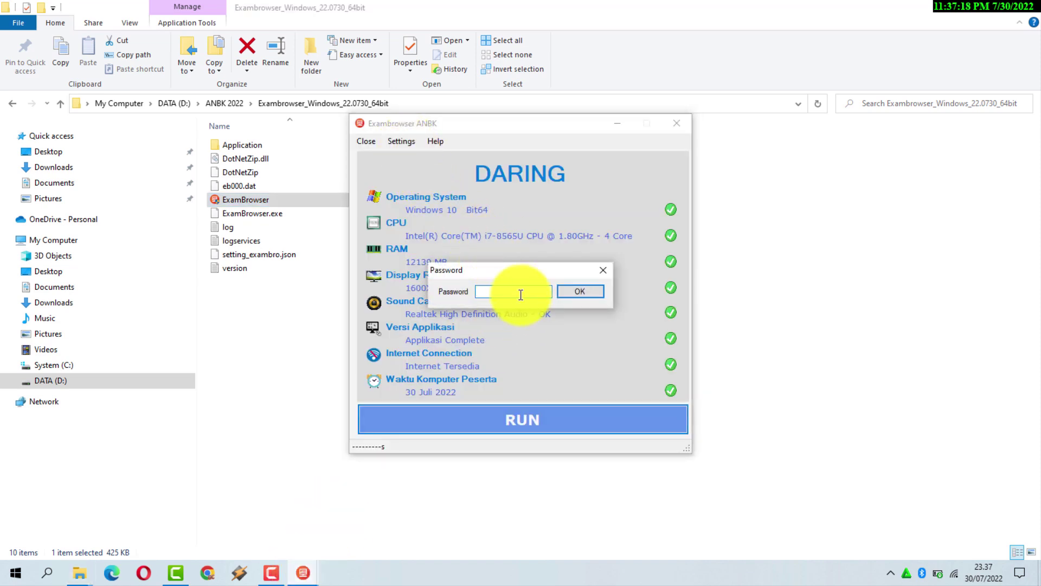
text(*****)
click(580, 294)
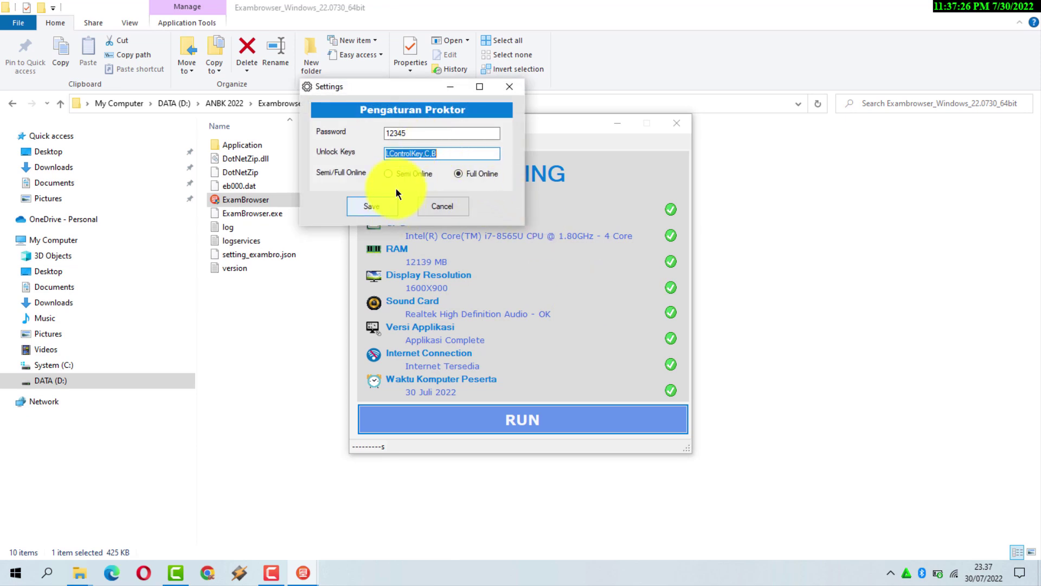
click(389, 174)
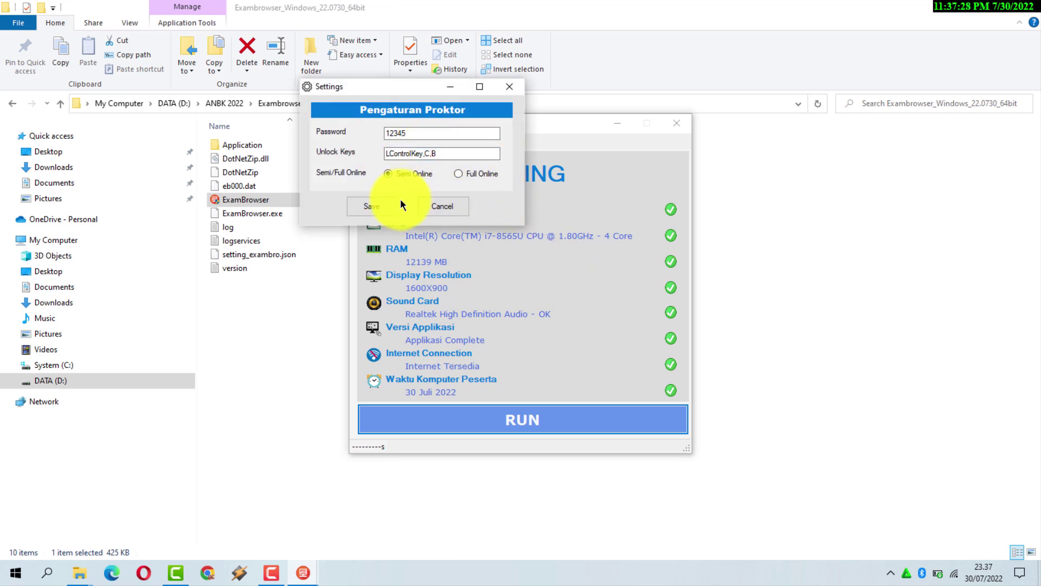
click(384, 206)
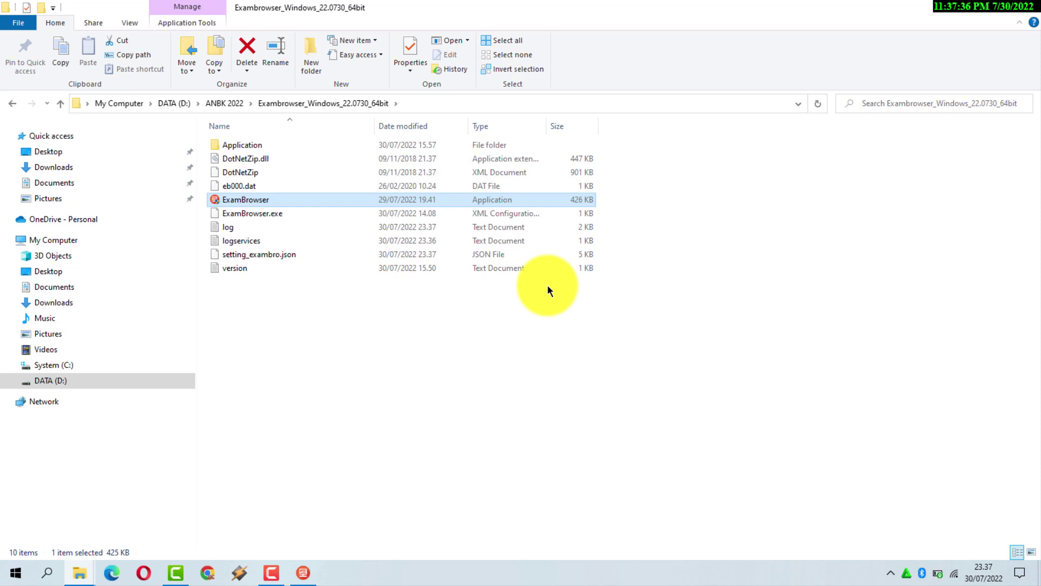
Review the SEMI DARING check's failed internet connection against the Wi-Fi status, then close Exambrowser.
click(303, 573)
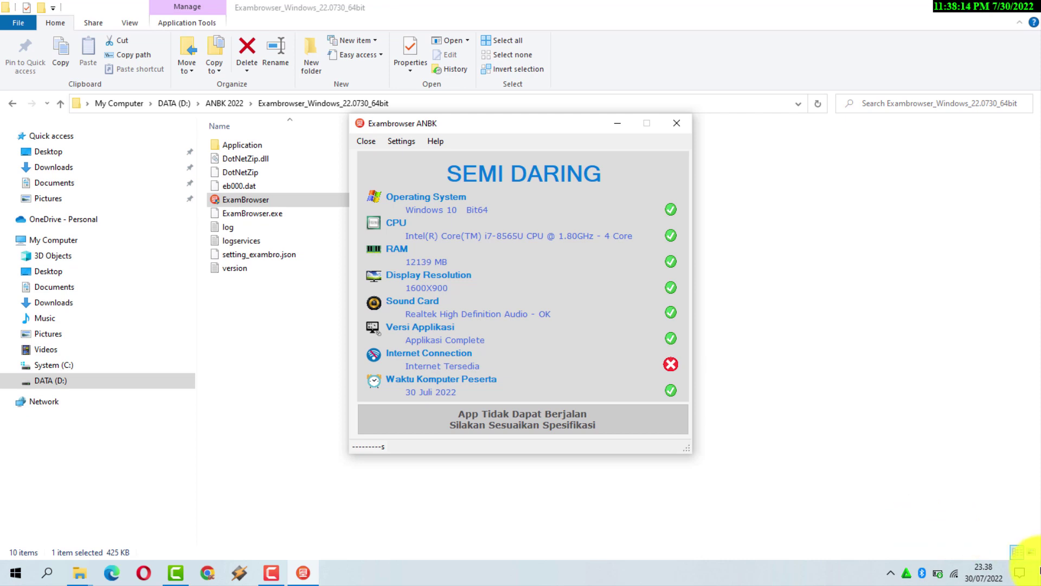
click(954, 571)
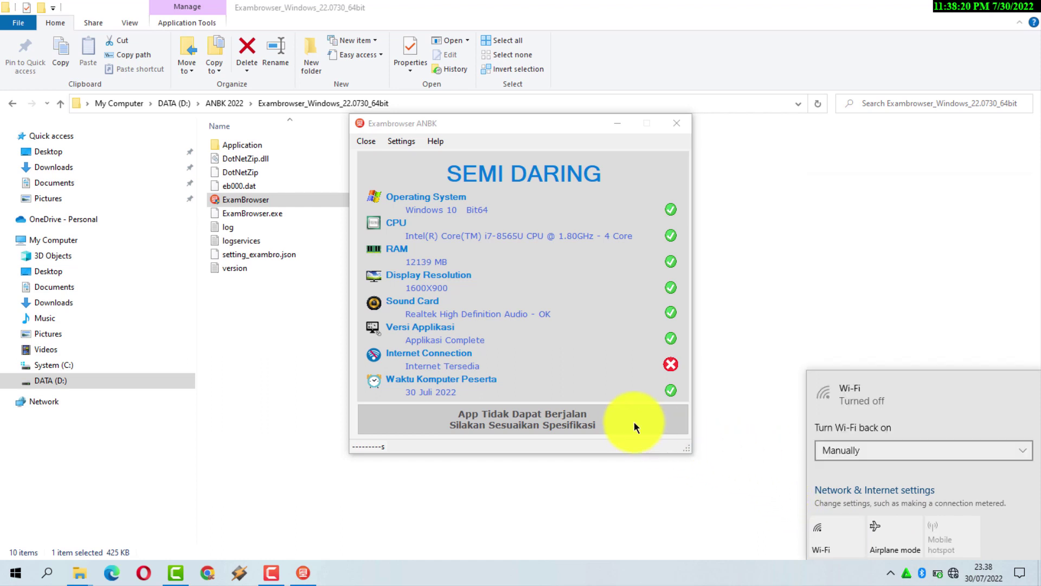
click(548, 383)
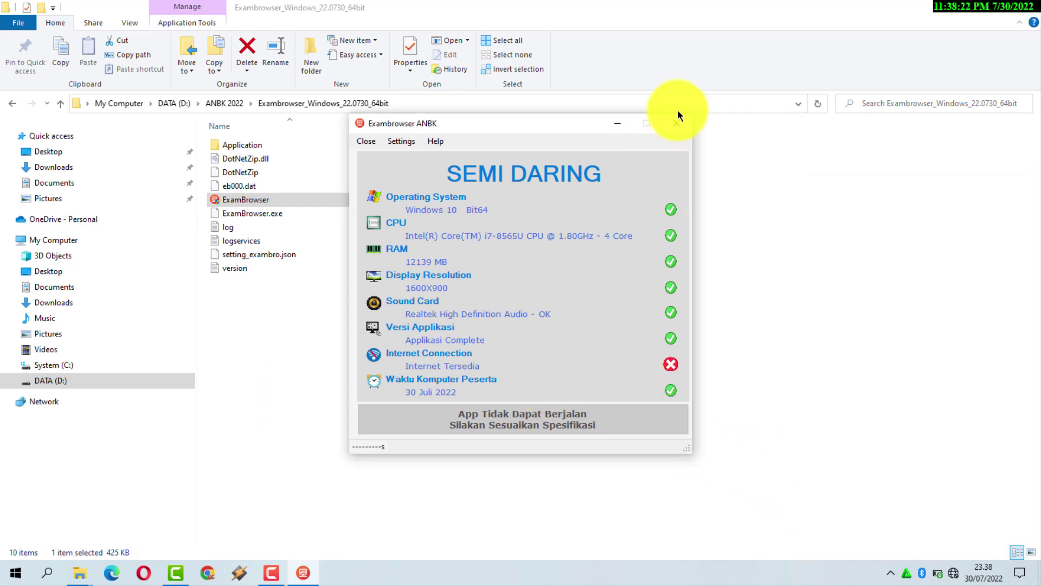
click(681, 126)
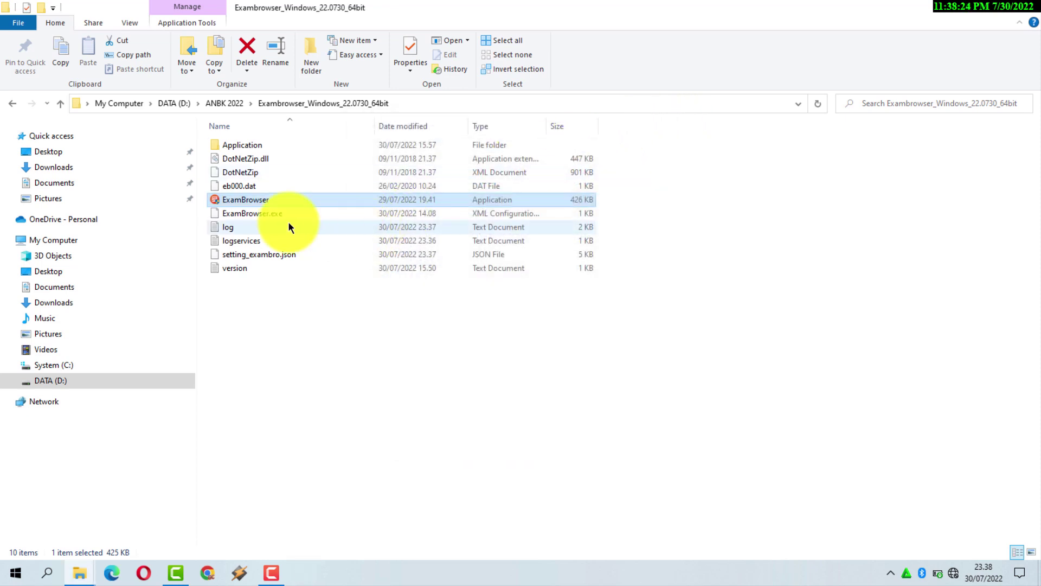
Relaunch ExamBrowser, dismiss the no-internet autoupdate warning, and RUN in SEMI DARING mode.
double_click(248, 200)
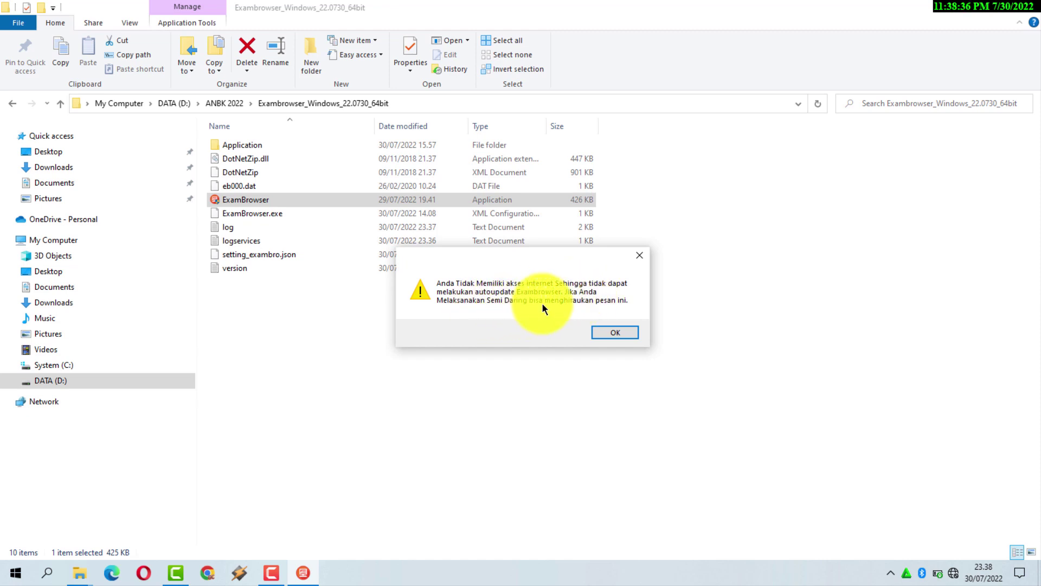
click(613, 332)
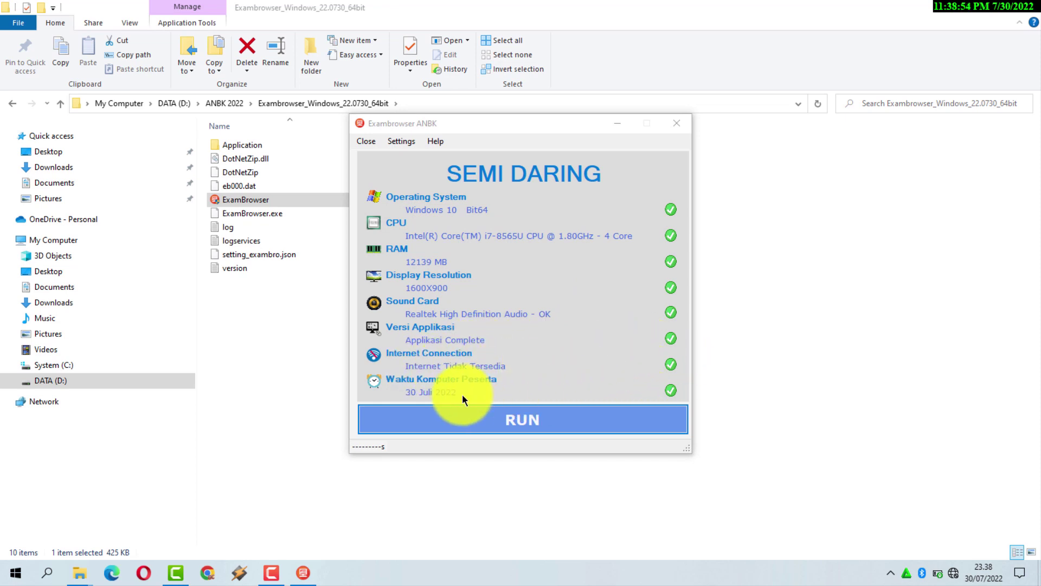
click(509, 425)
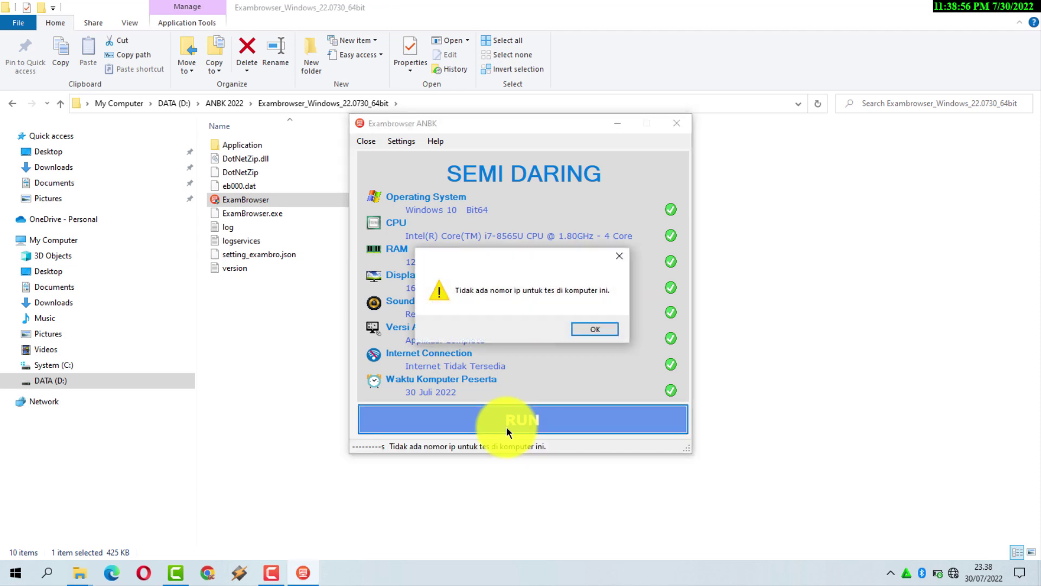